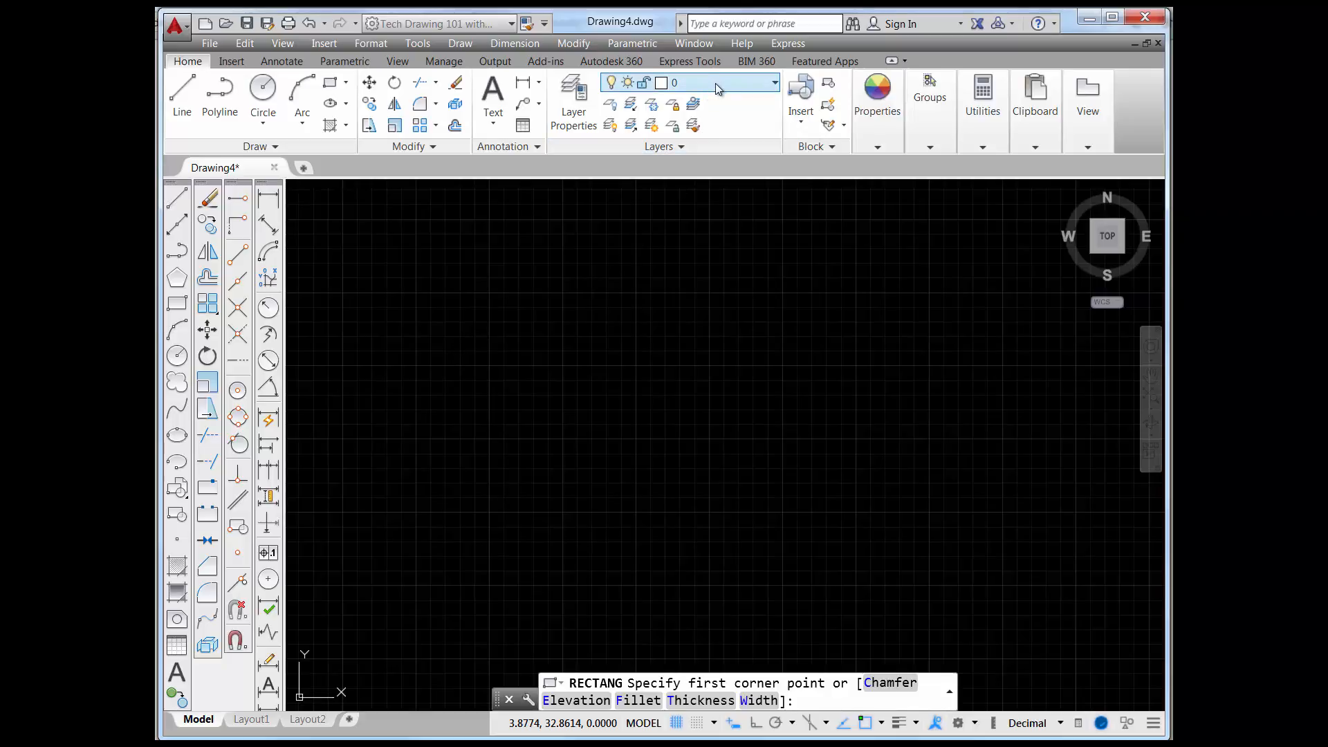
Draw a horizontal rectangle about 6 by 1 units in the empty drawing on layer 0
left_click(179, 304)
left_click(442, 415)
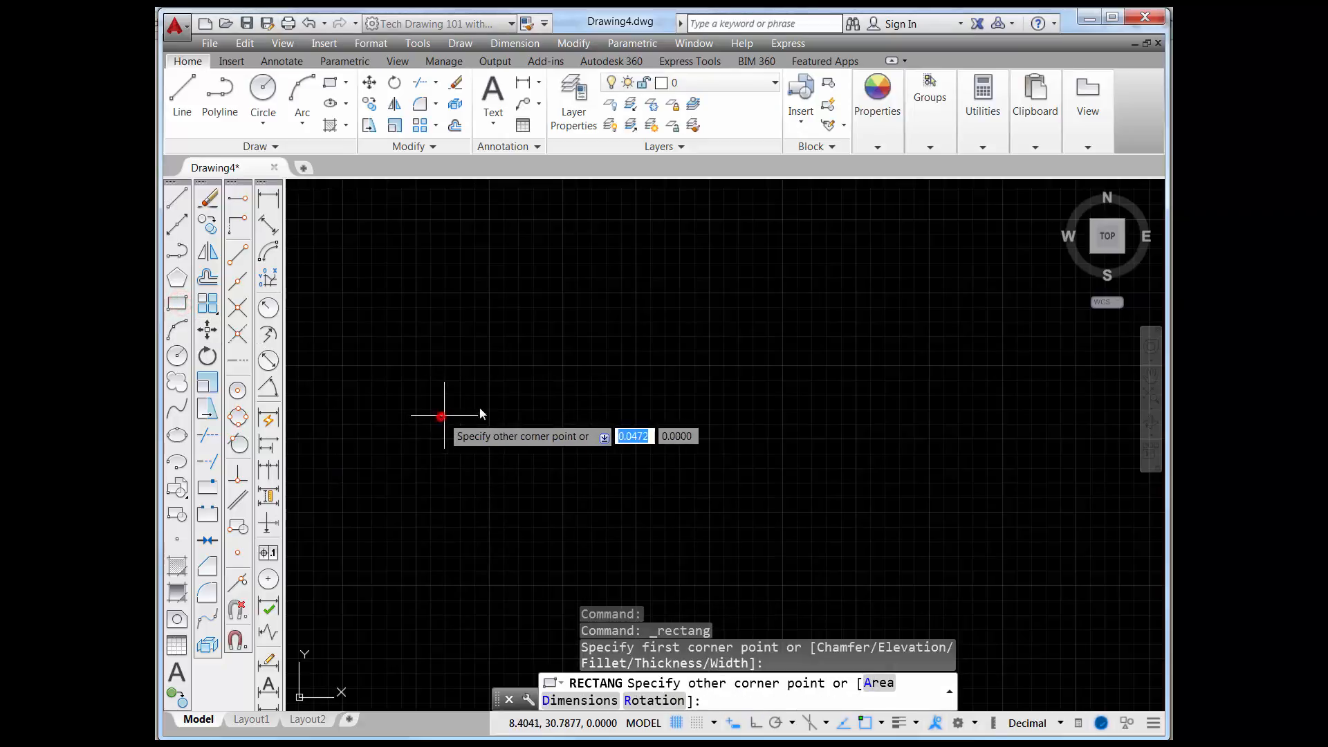
left_click(617, 388)
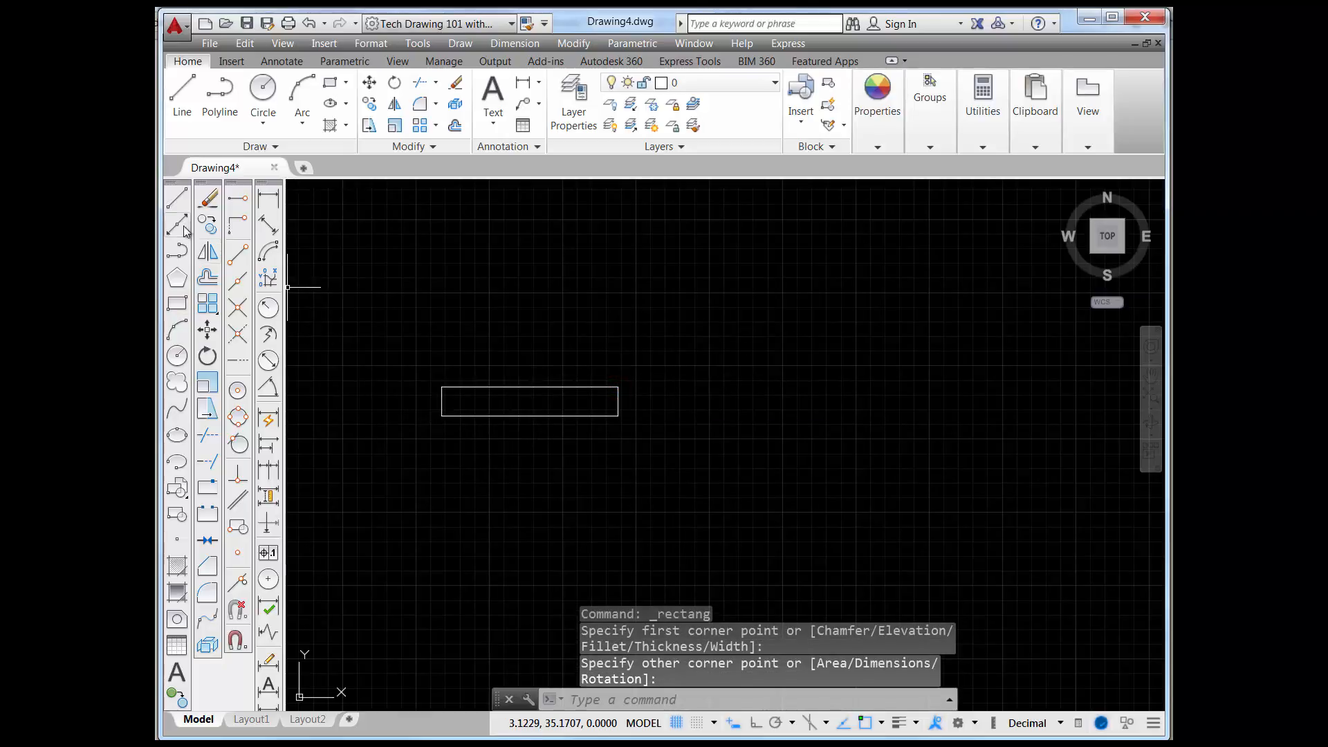
Draw a horizontal line through the rectangle, joining the midpoints of its two short edges
left_click(177, 198)
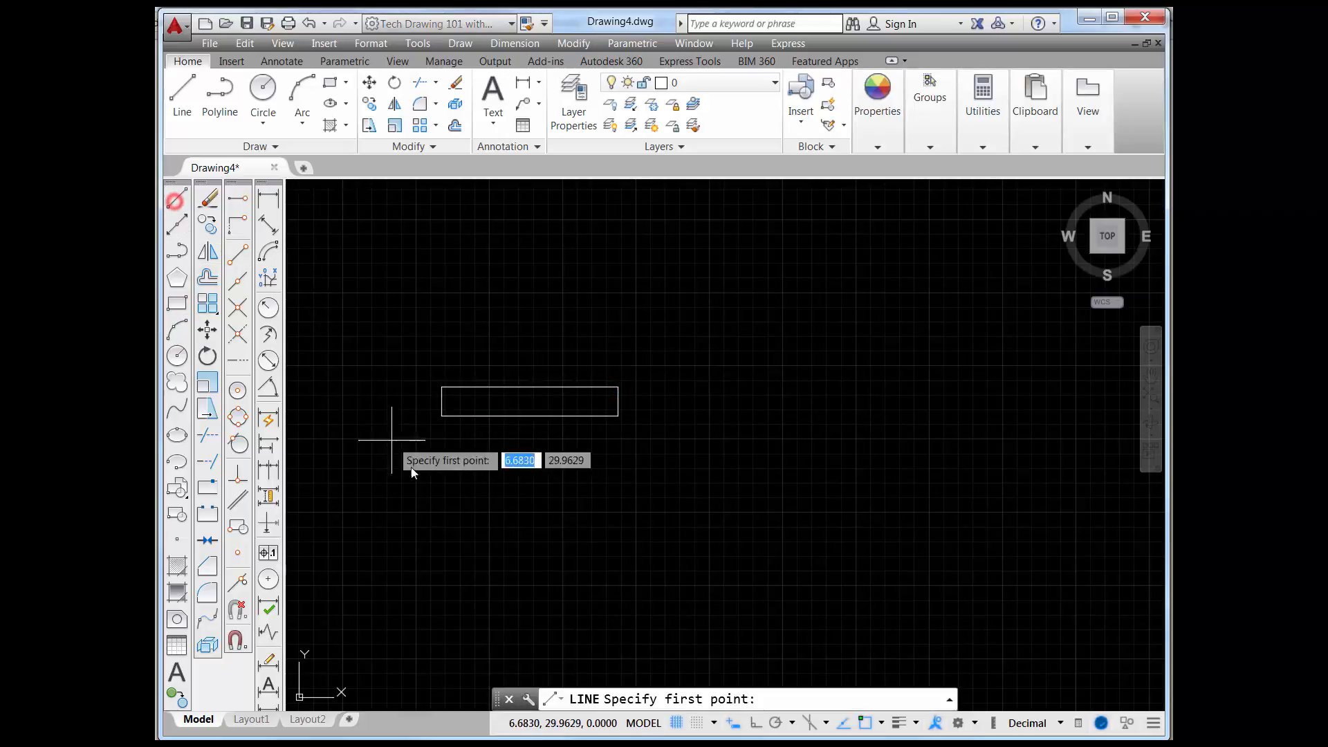
left_click(446, 411)
left_click(616, 403)
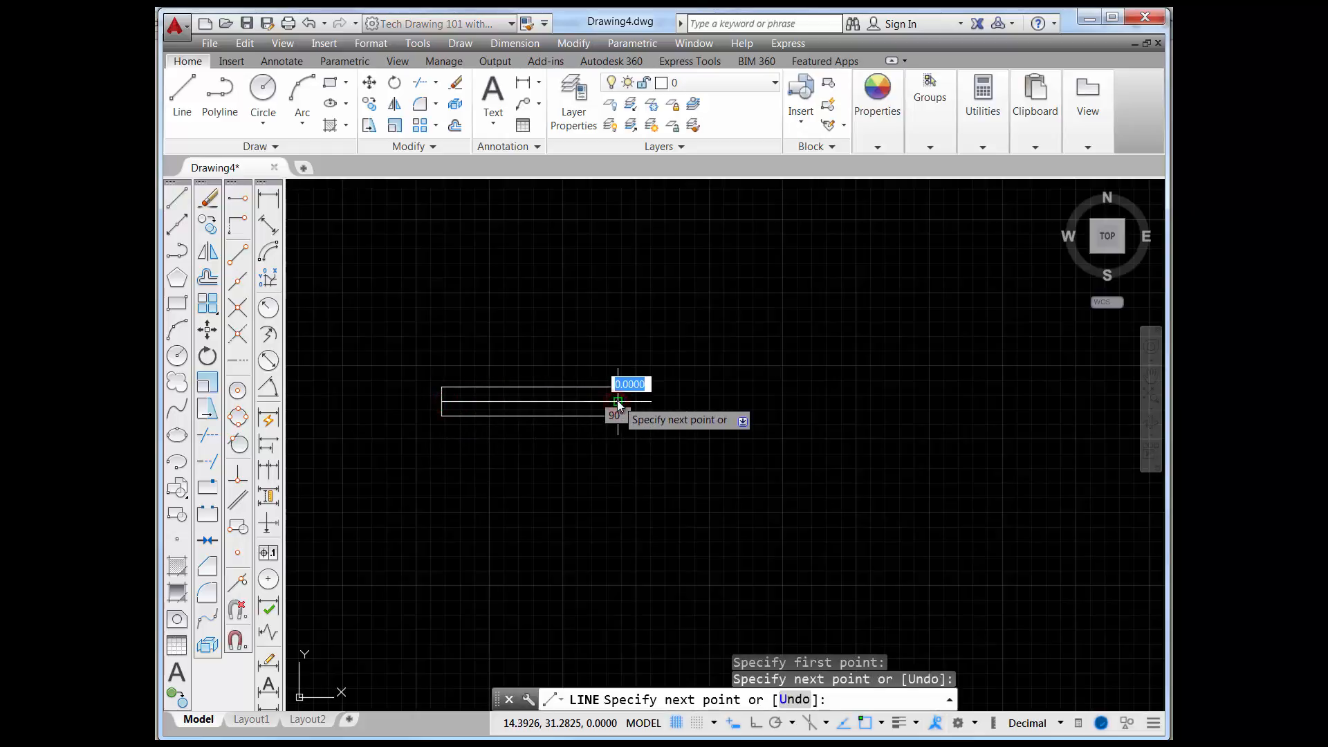
key("Escape")
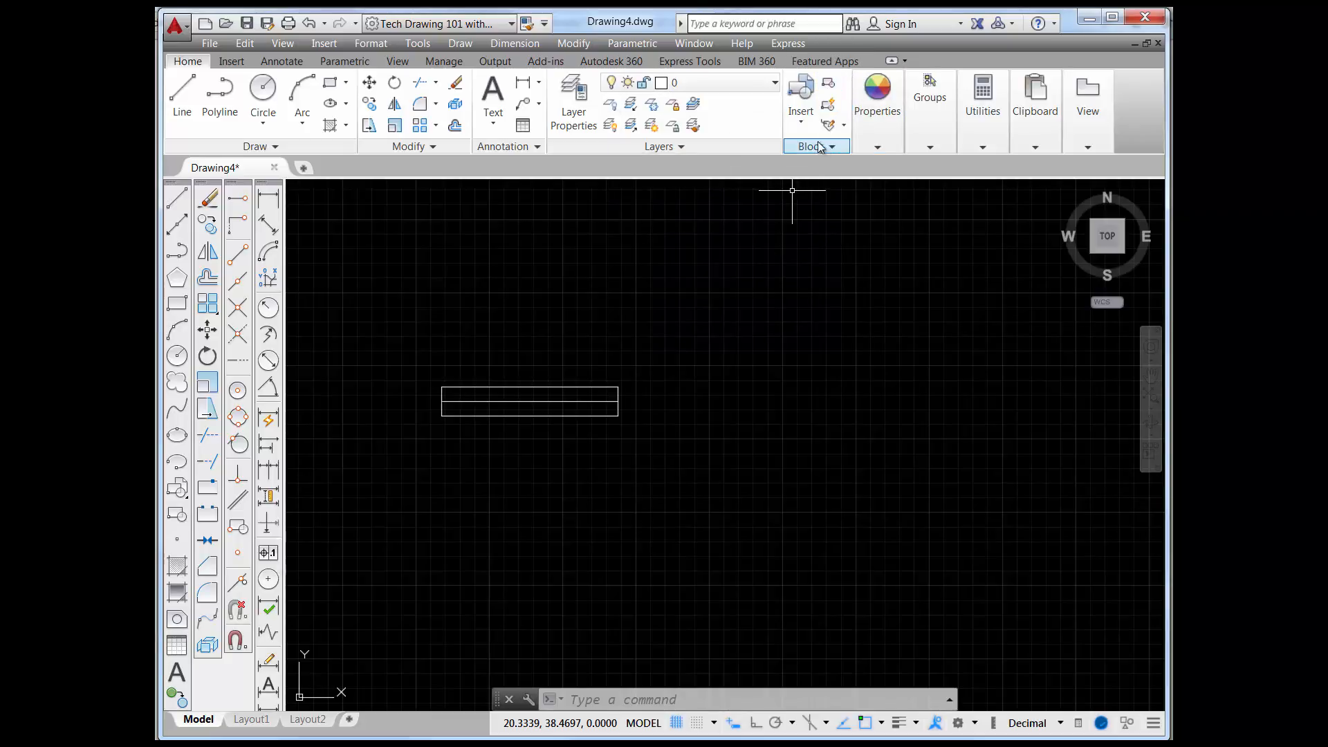
Start a block definition named Window with its base point at the midpoint of the rectangle's lower edge
left_click(830, 87)
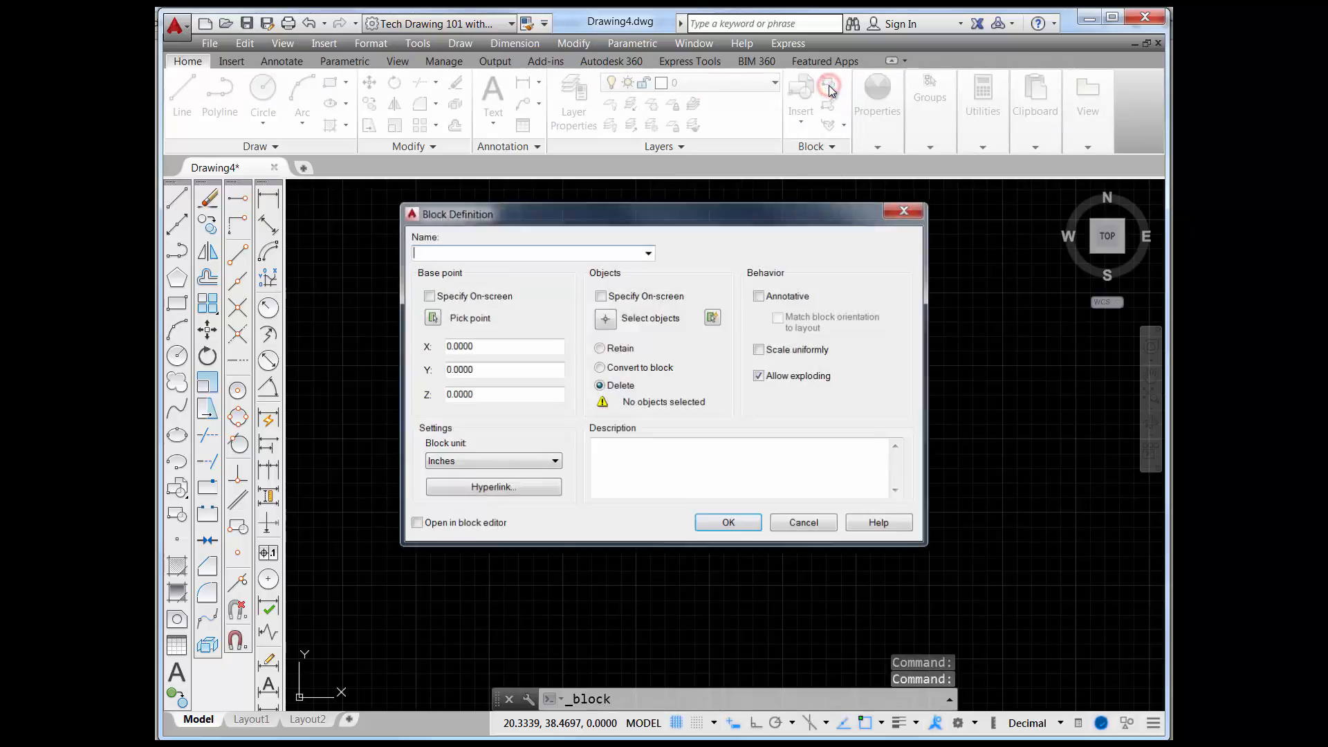
mouse_move(671, 216)
left_mouse_down()
mouse_move(896, 267)
mouse_move(896, 237)
left_mouse_up()
left_click(738, 273)
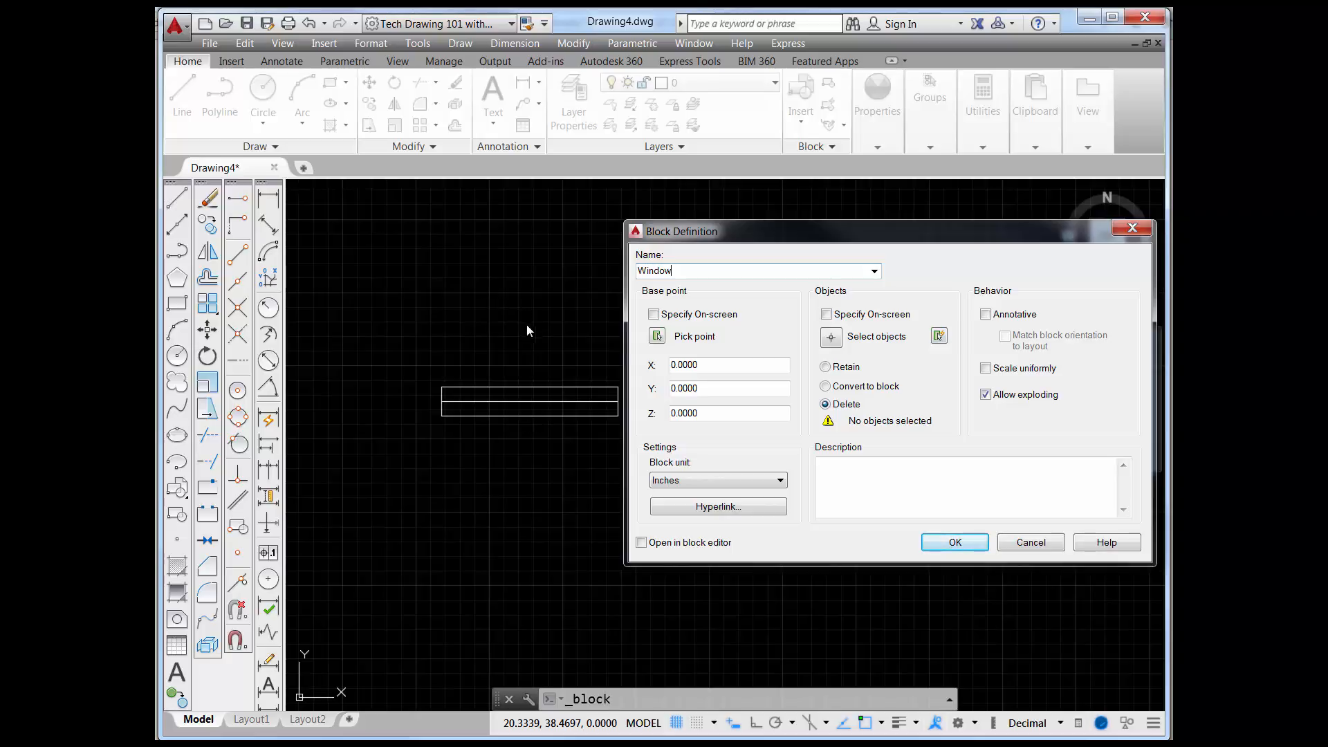
left_click(658, 337)
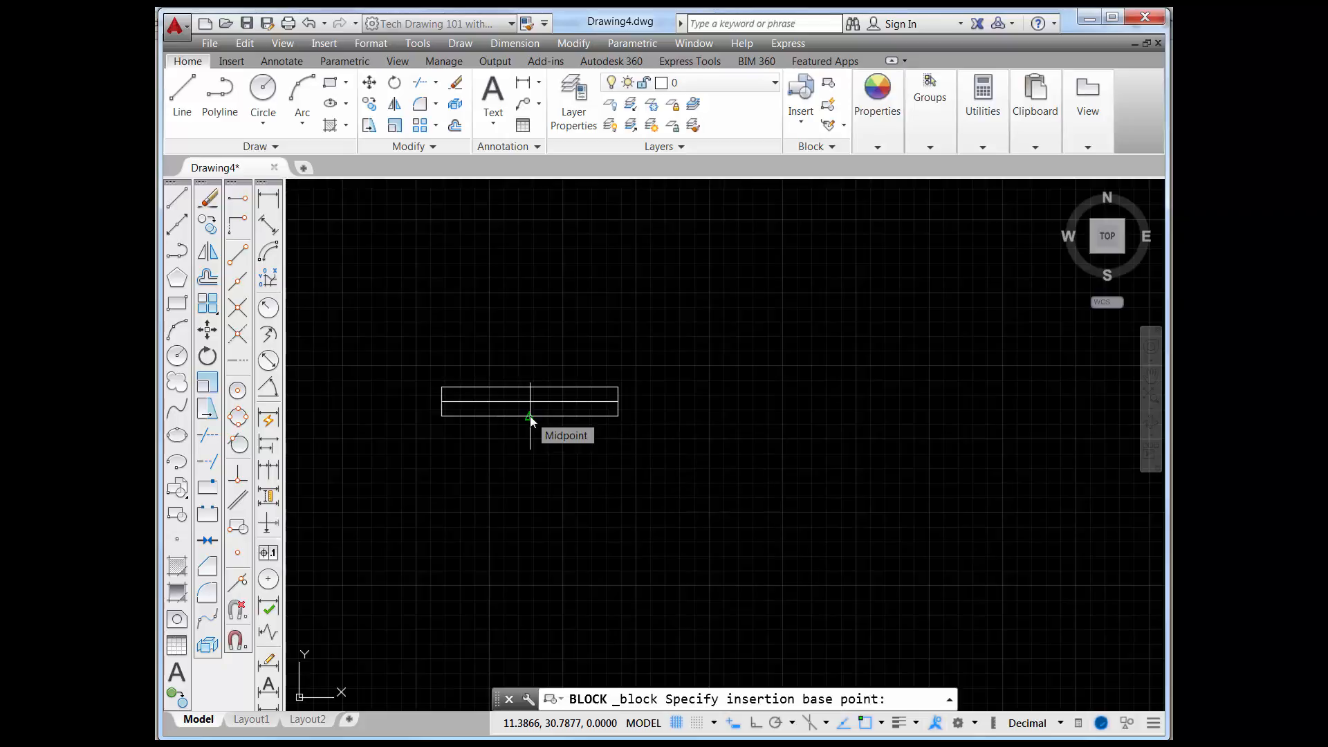
left_click(529, 416)
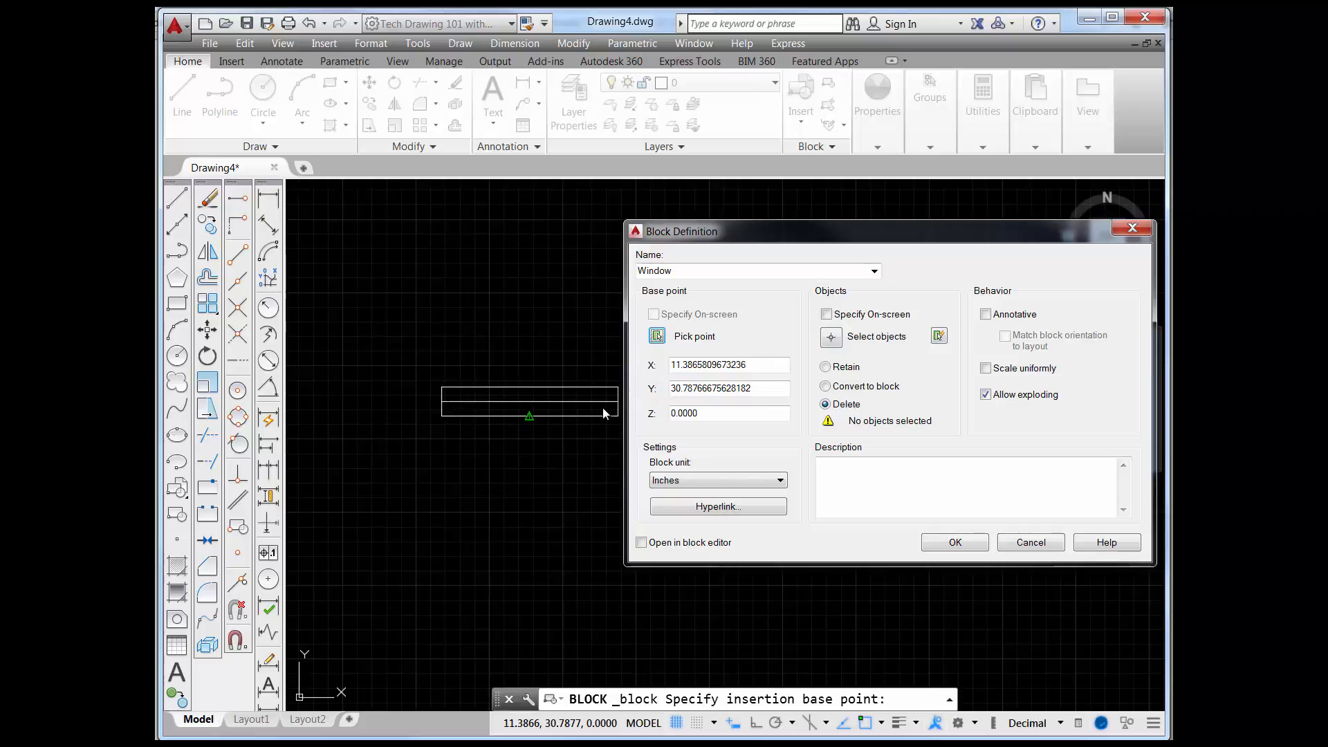
Select the rectangle and its centre line as the block's objects, and create the block with the Delete option
left_click(832, 337)
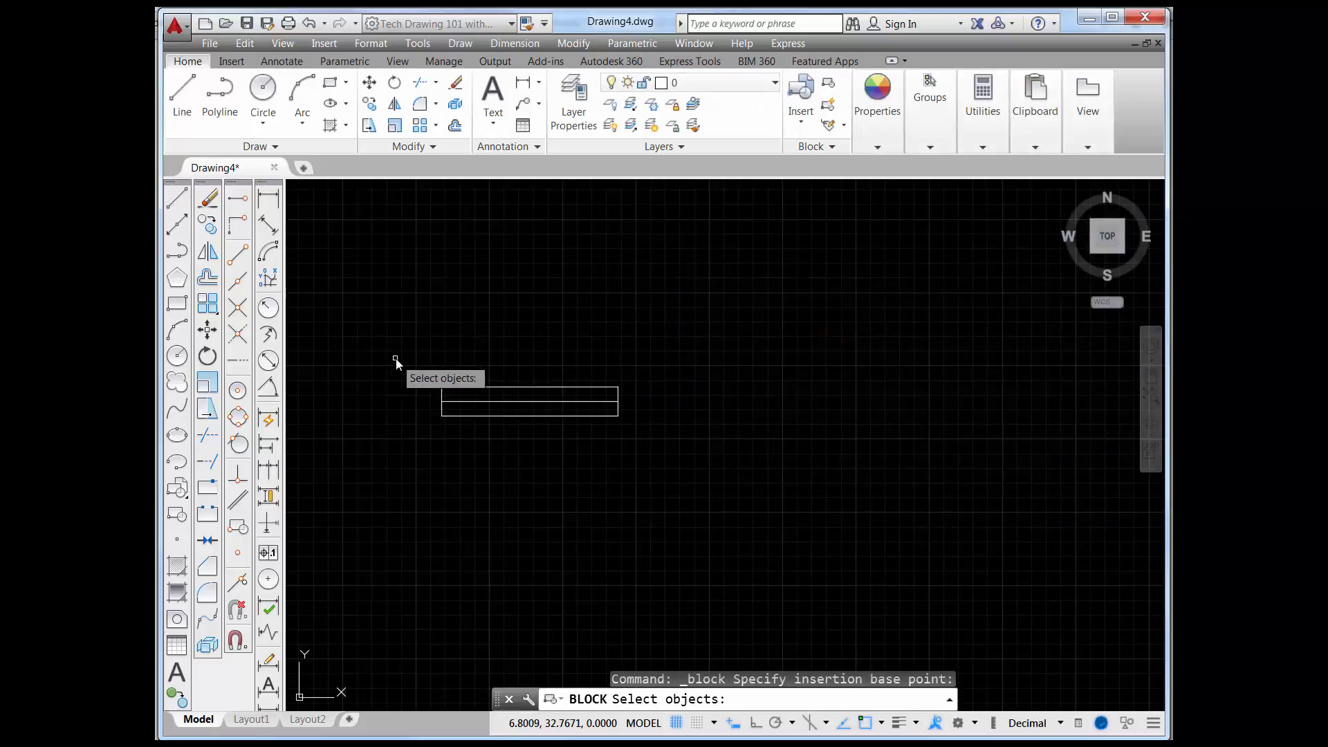
left_click(403, 357)
left_click(703, 454)
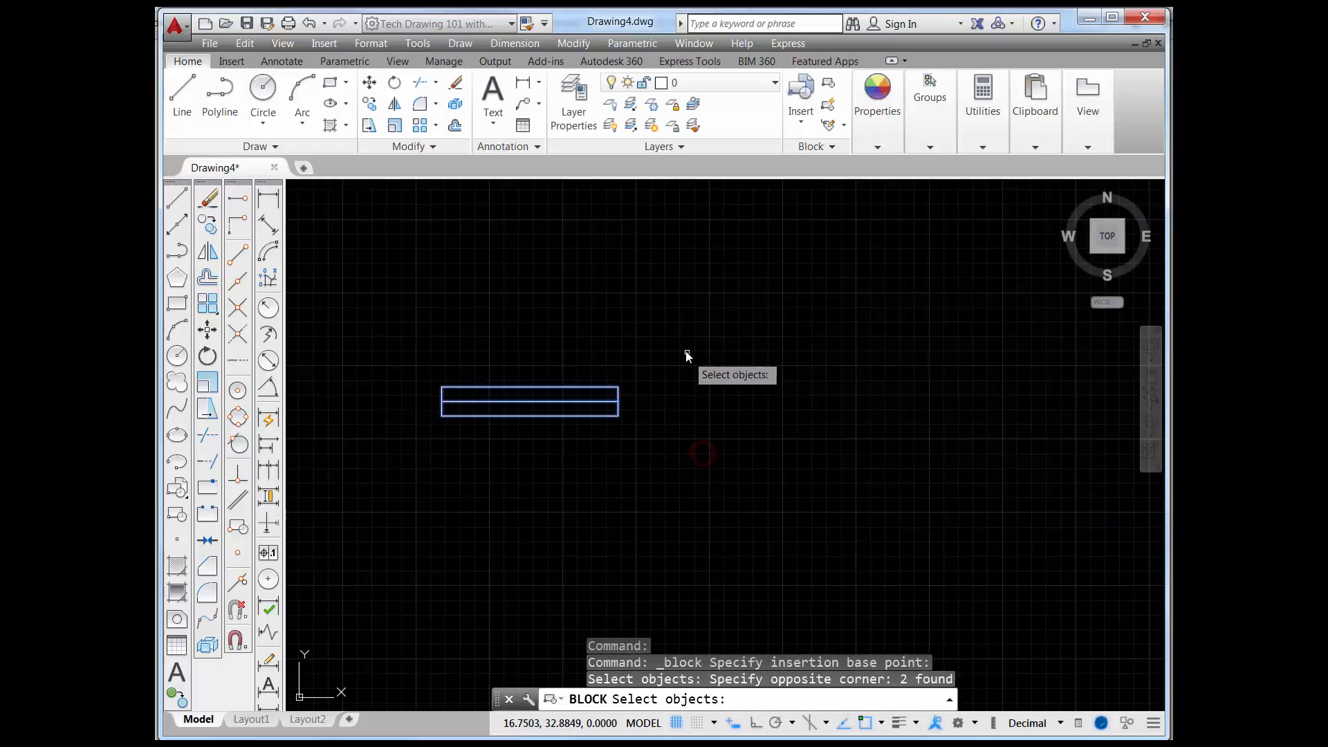
key("Return")
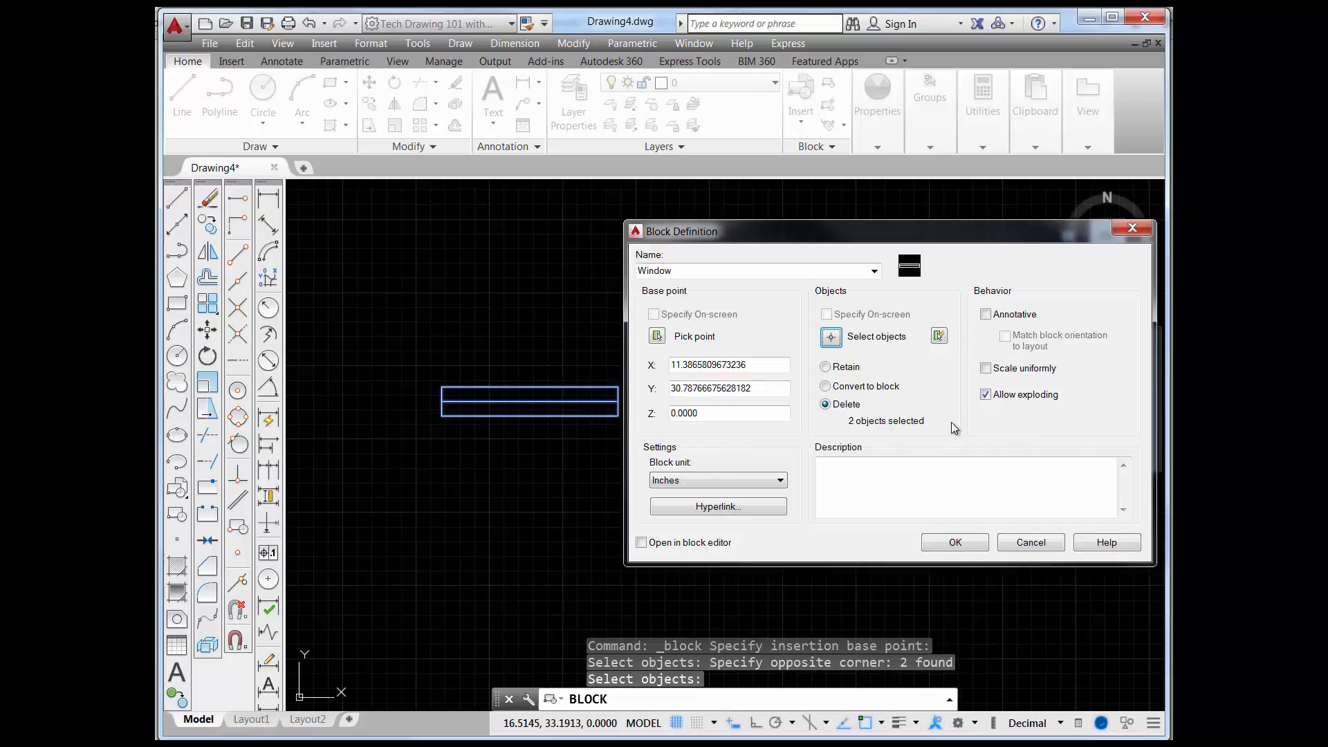
left_click(826, 367)
left_click(826, 386)
left_click(825, 404)
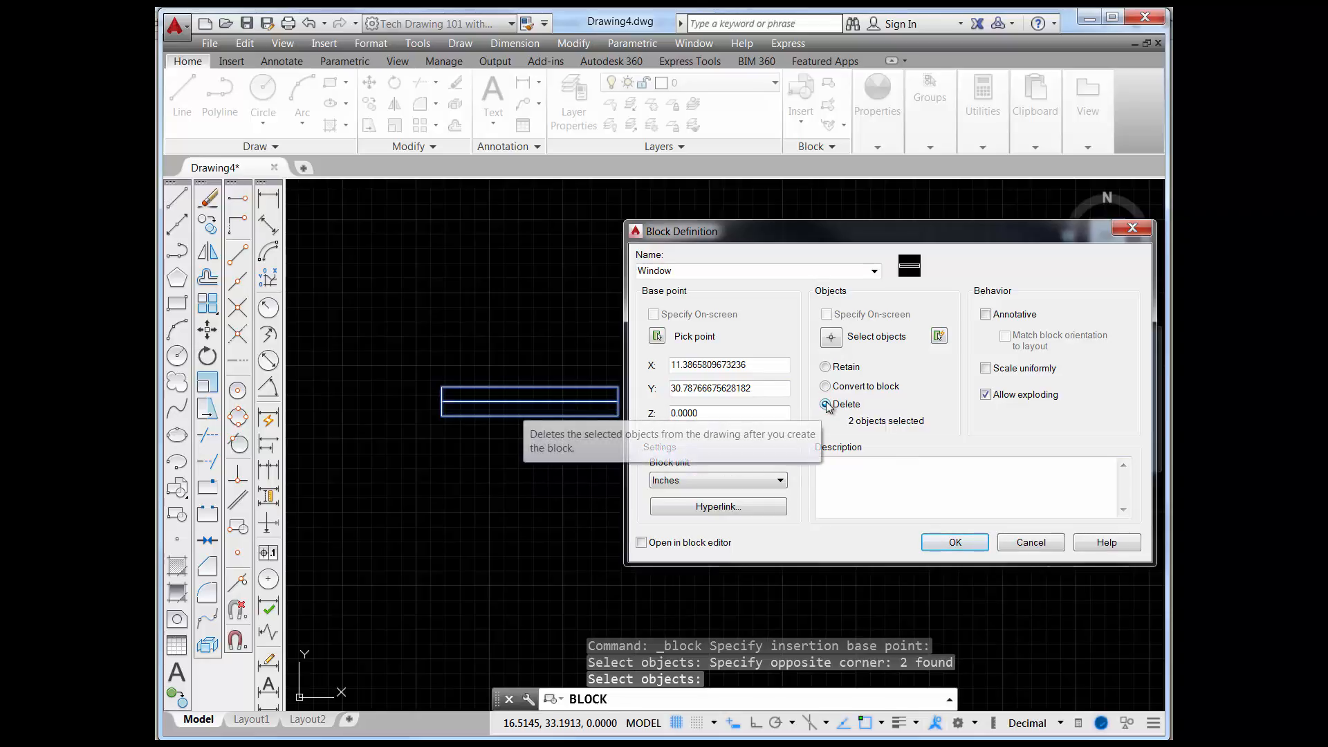
left_click(944, 543)
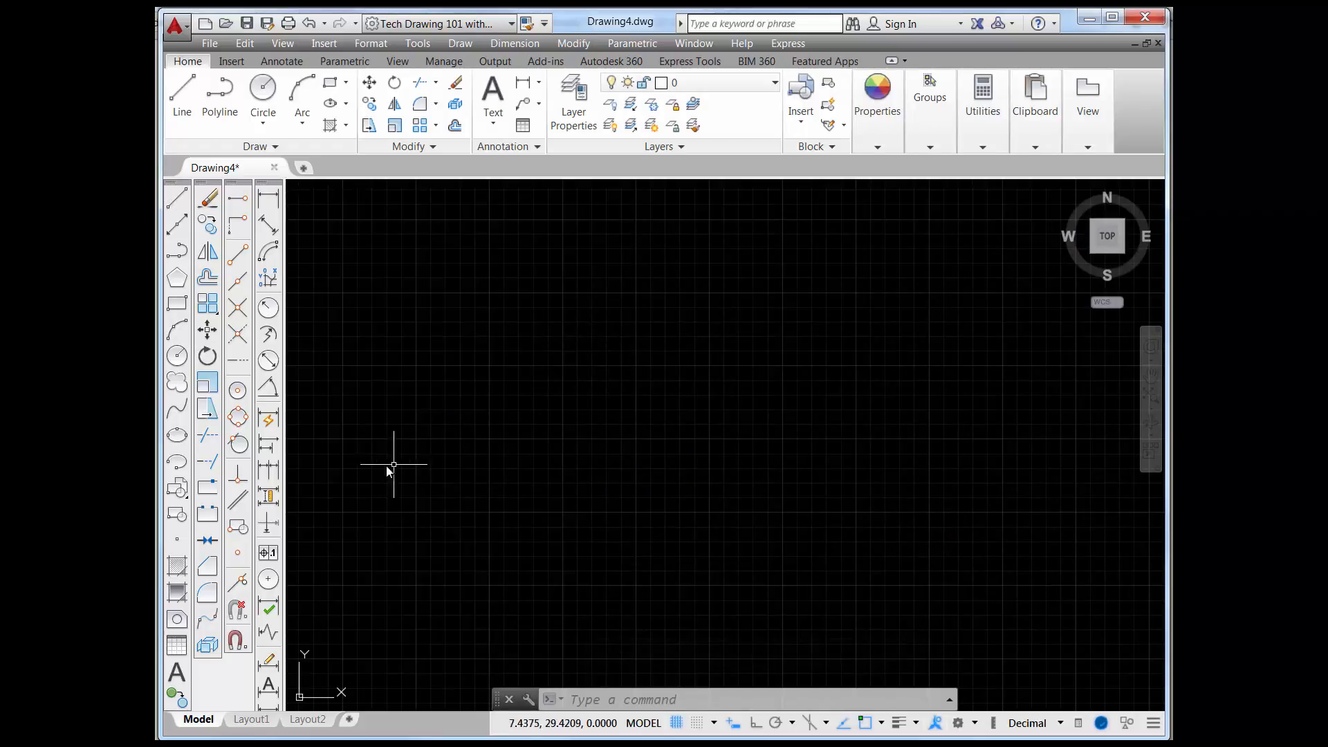
Insert the Window block at scale 1 and rotation 0 near the middle of the drawing
left_click(178, 489)
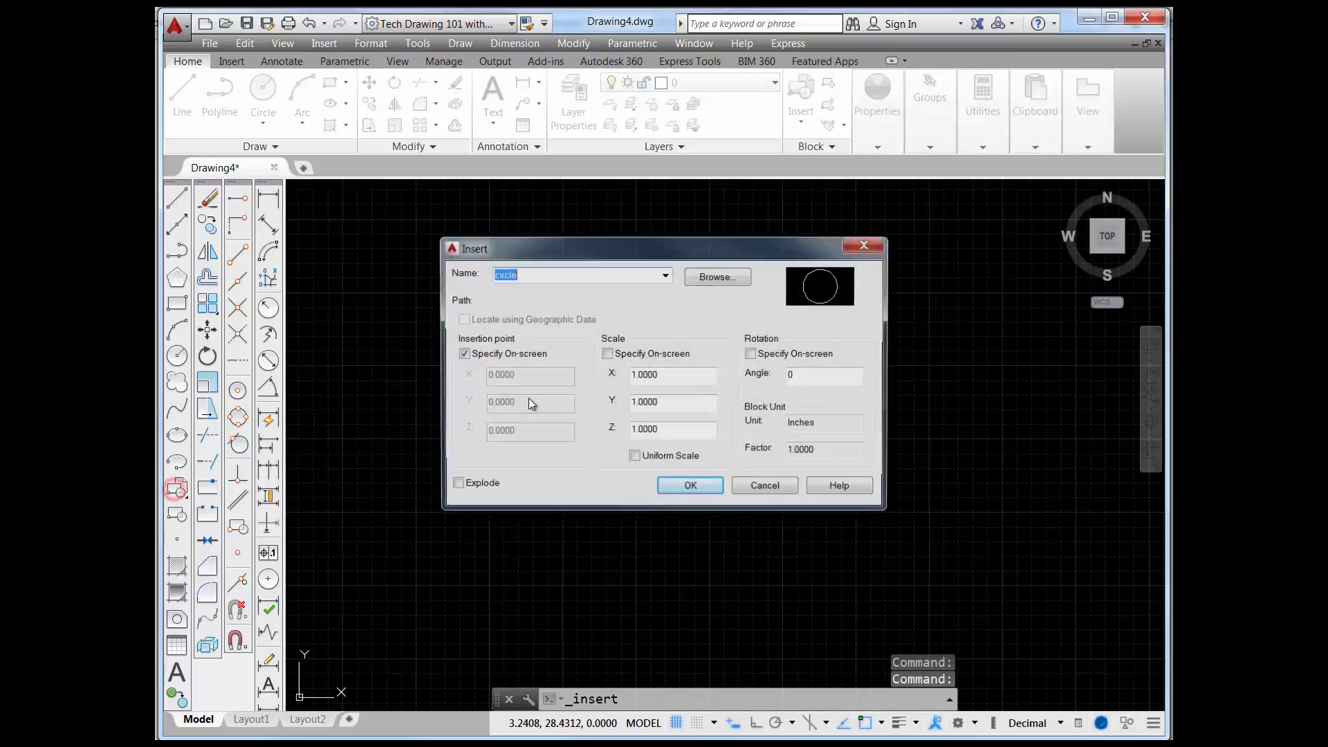
left_click(666, 276)
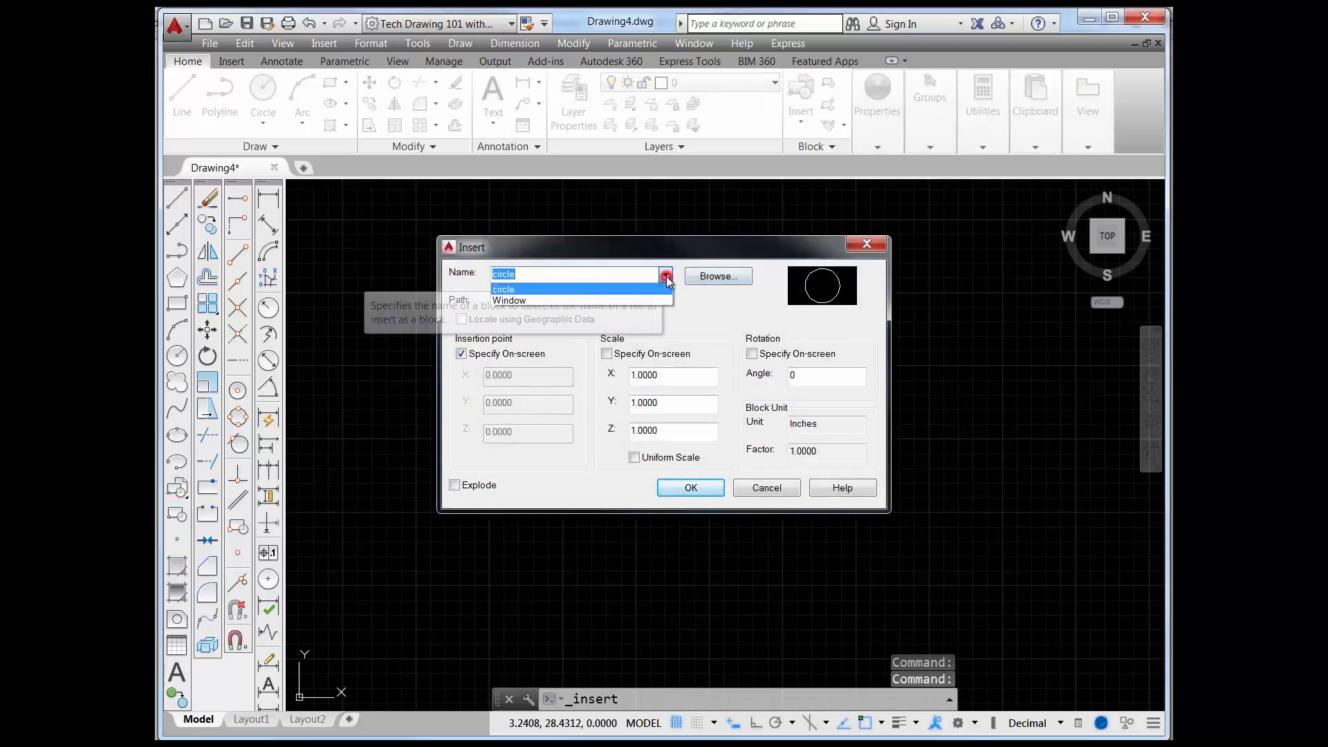
left_click(516, 301)
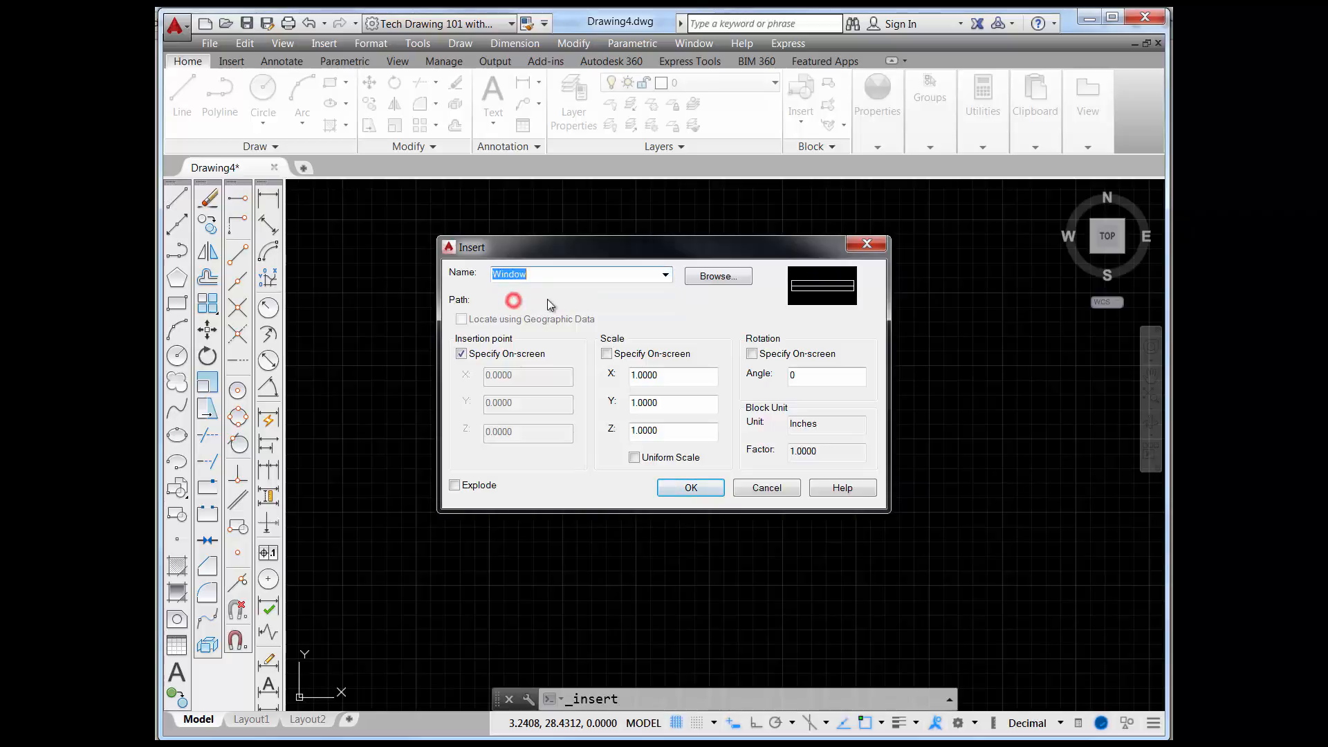
left_click(684, 489)
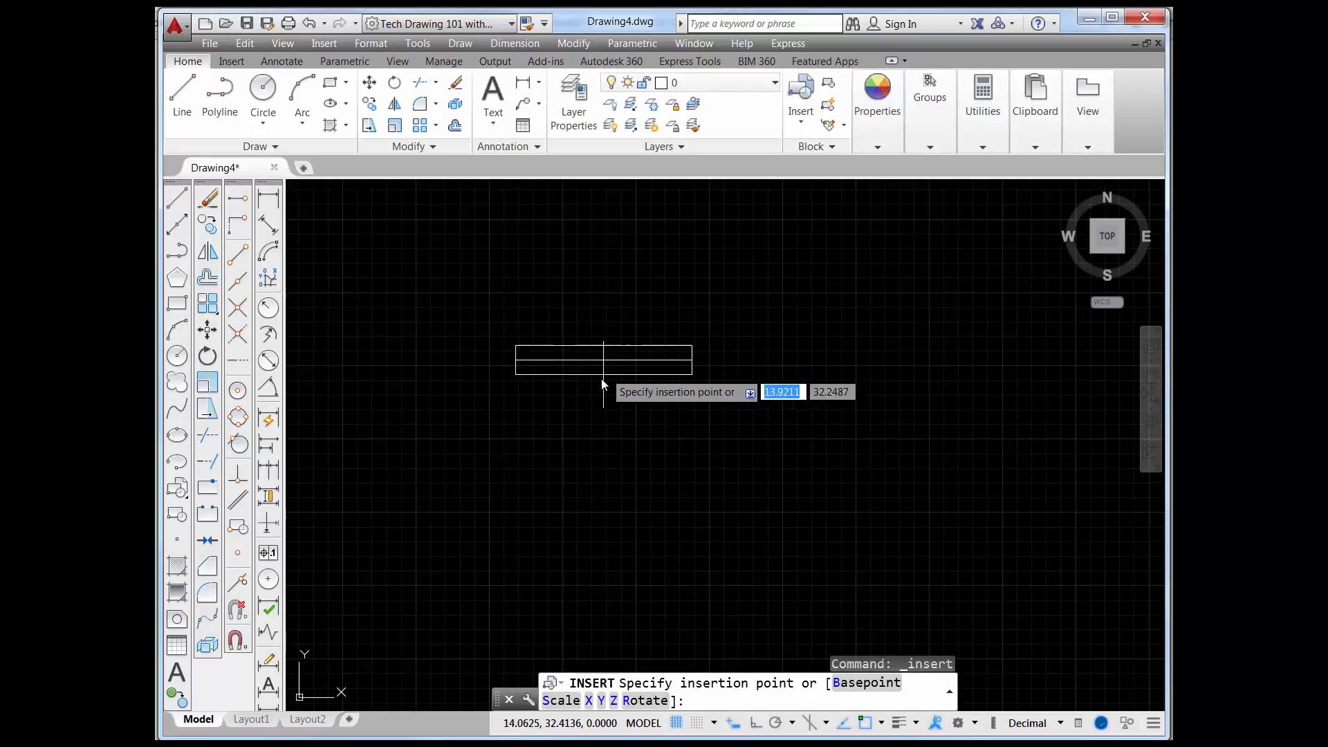
left_click(671, 409)
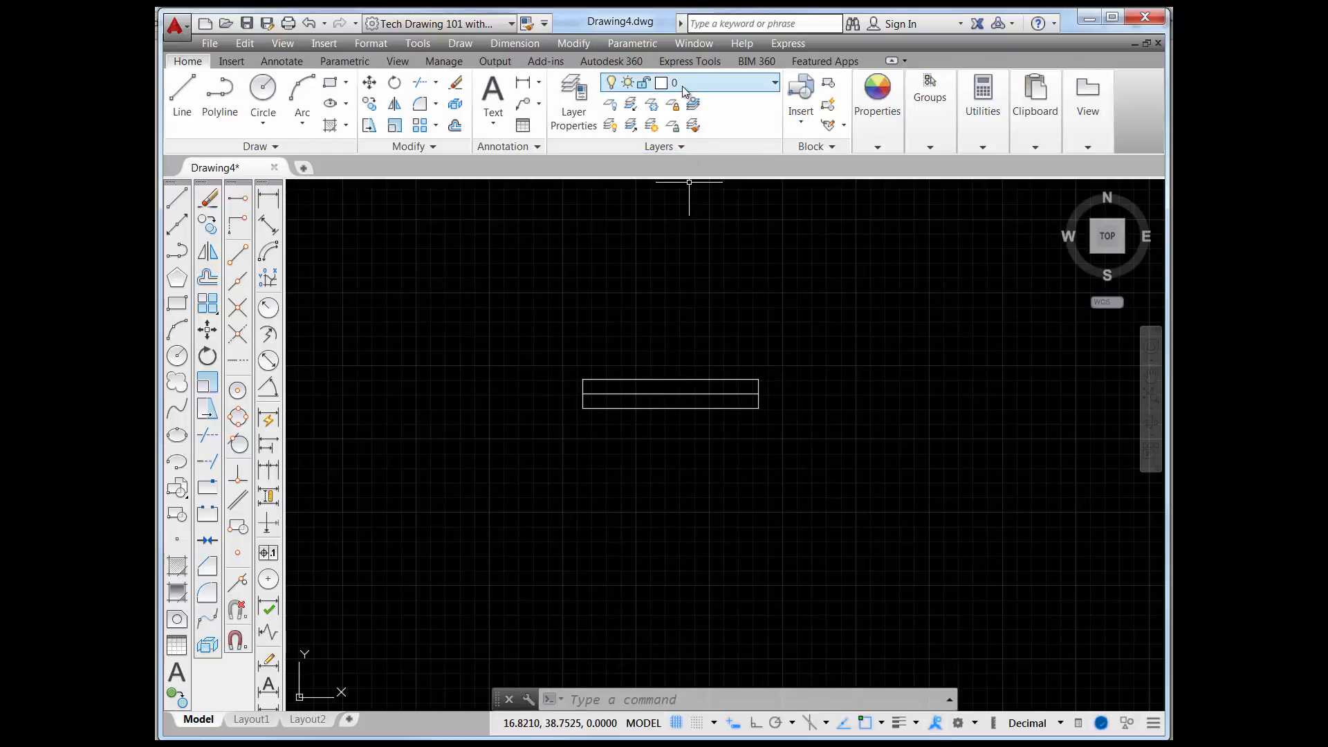
Make Layer1 current and insert another Window block to the right of the first one
left_click(775, 84)
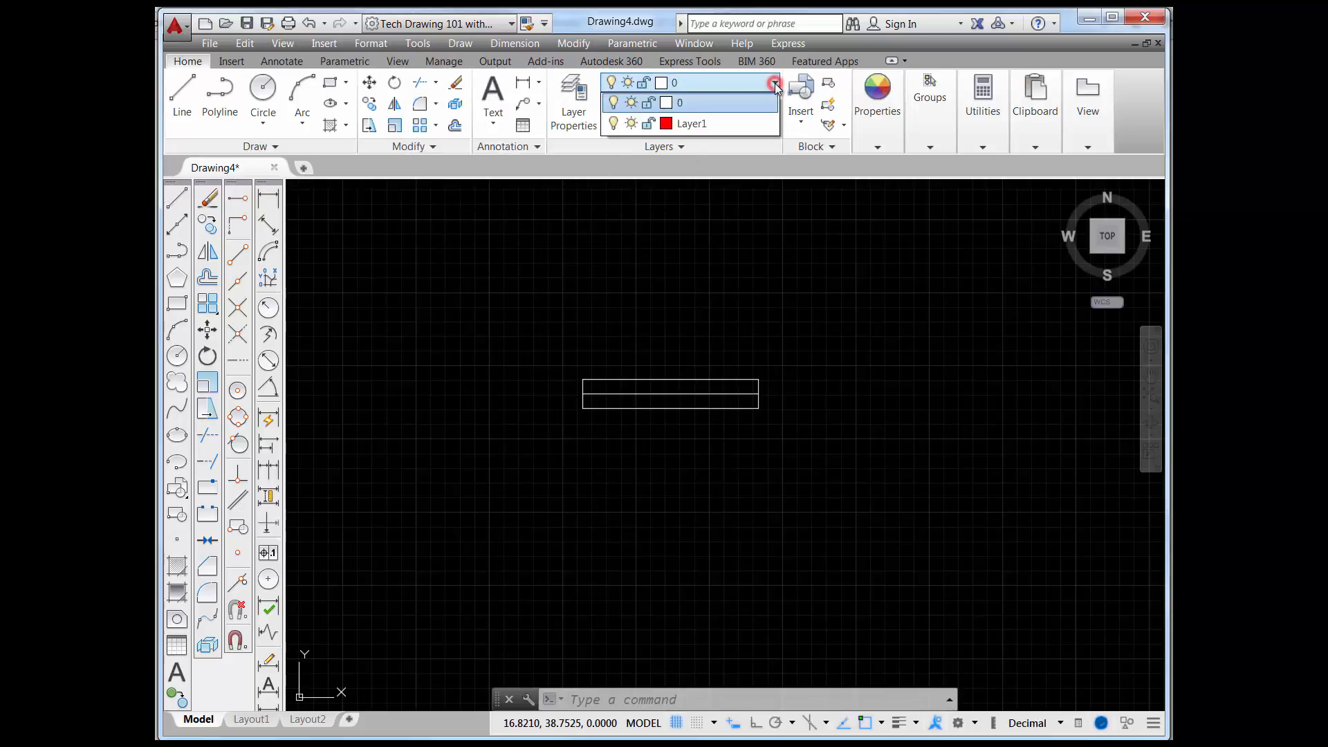
left_click(695, 125)
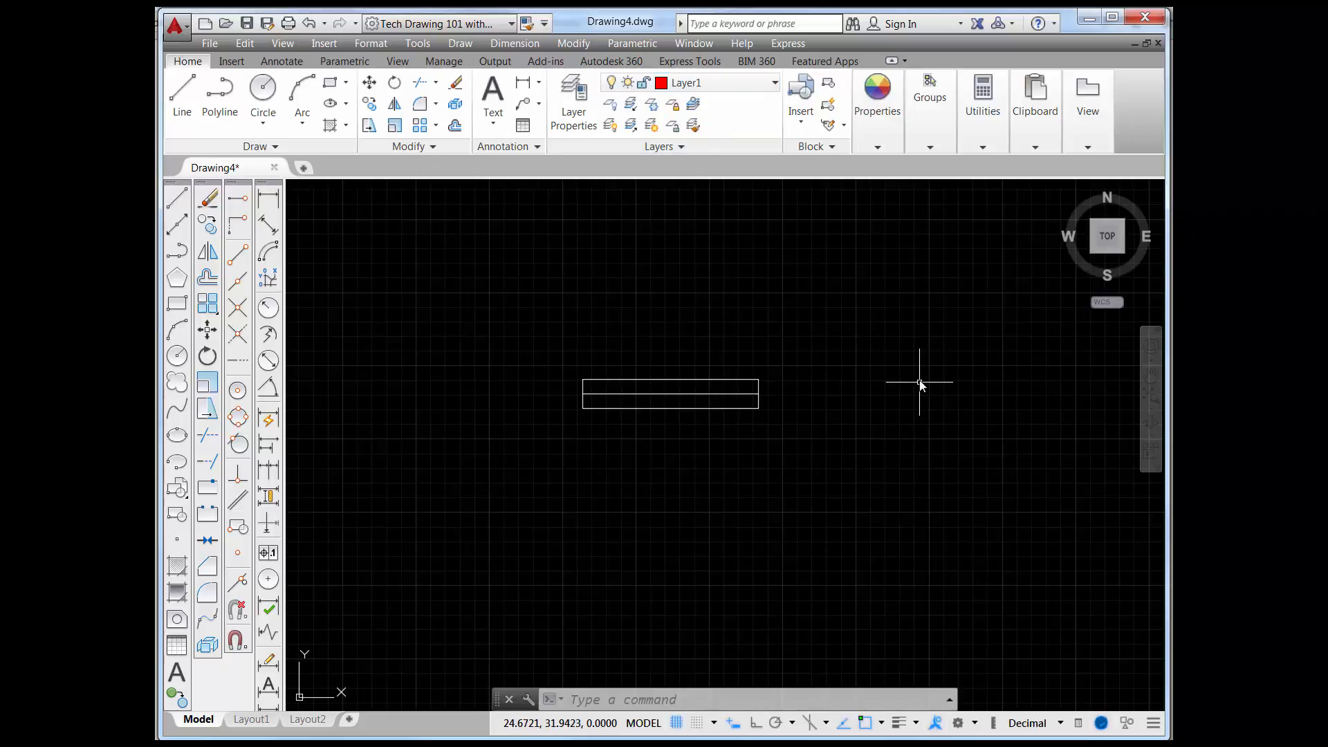
left_click(178, 513)
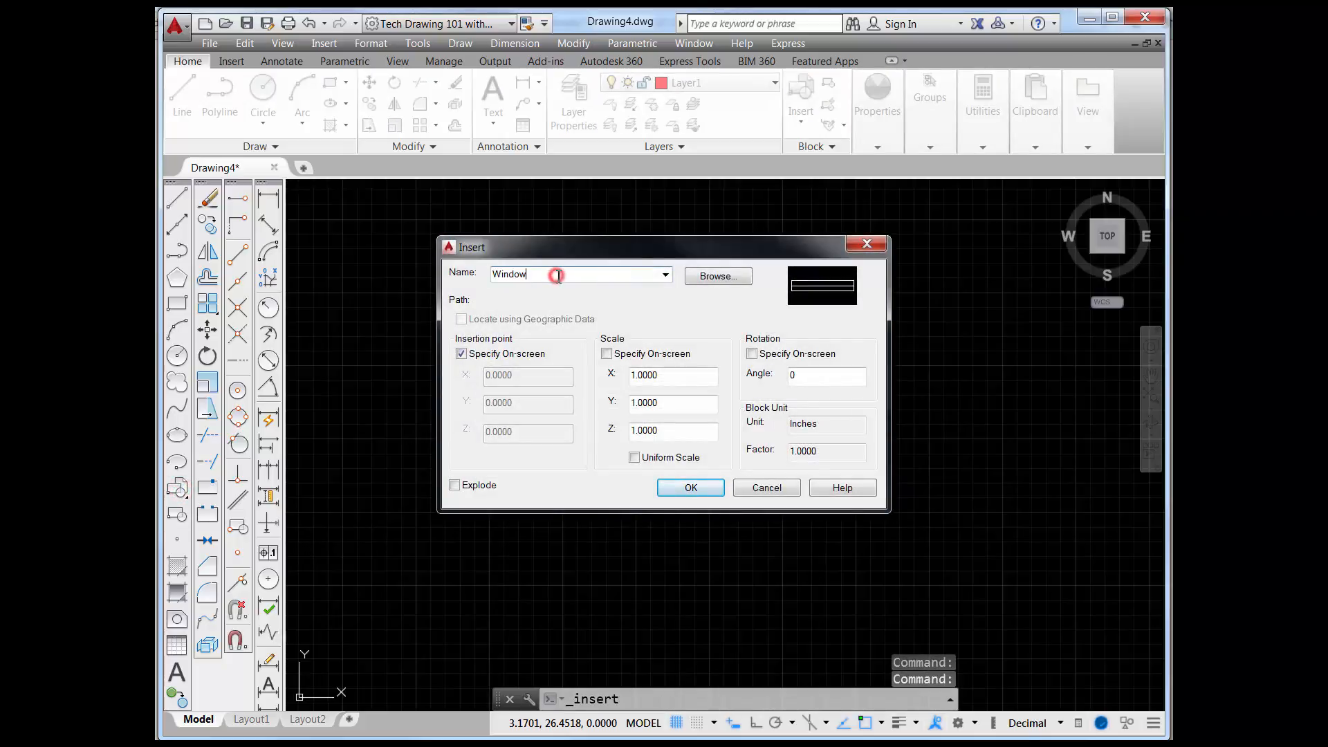
left_click(691, 488)
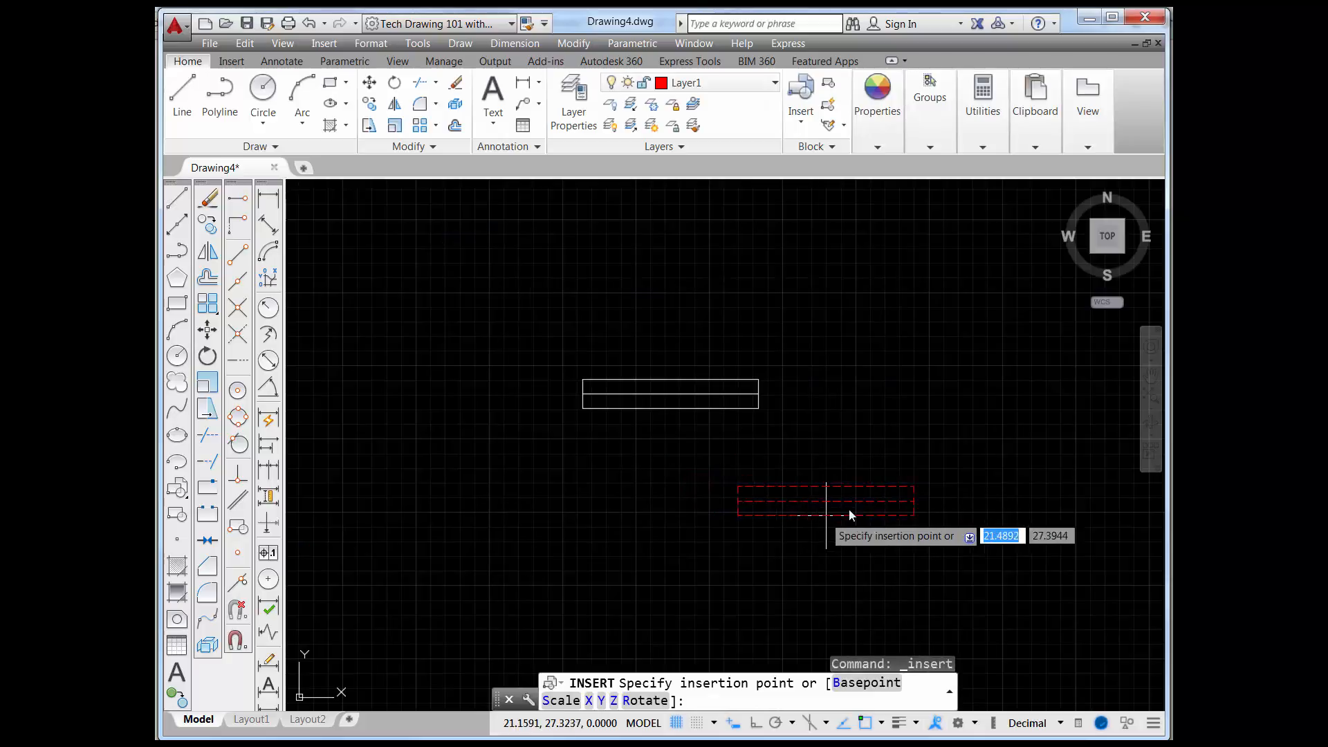
left_click(913, 414)
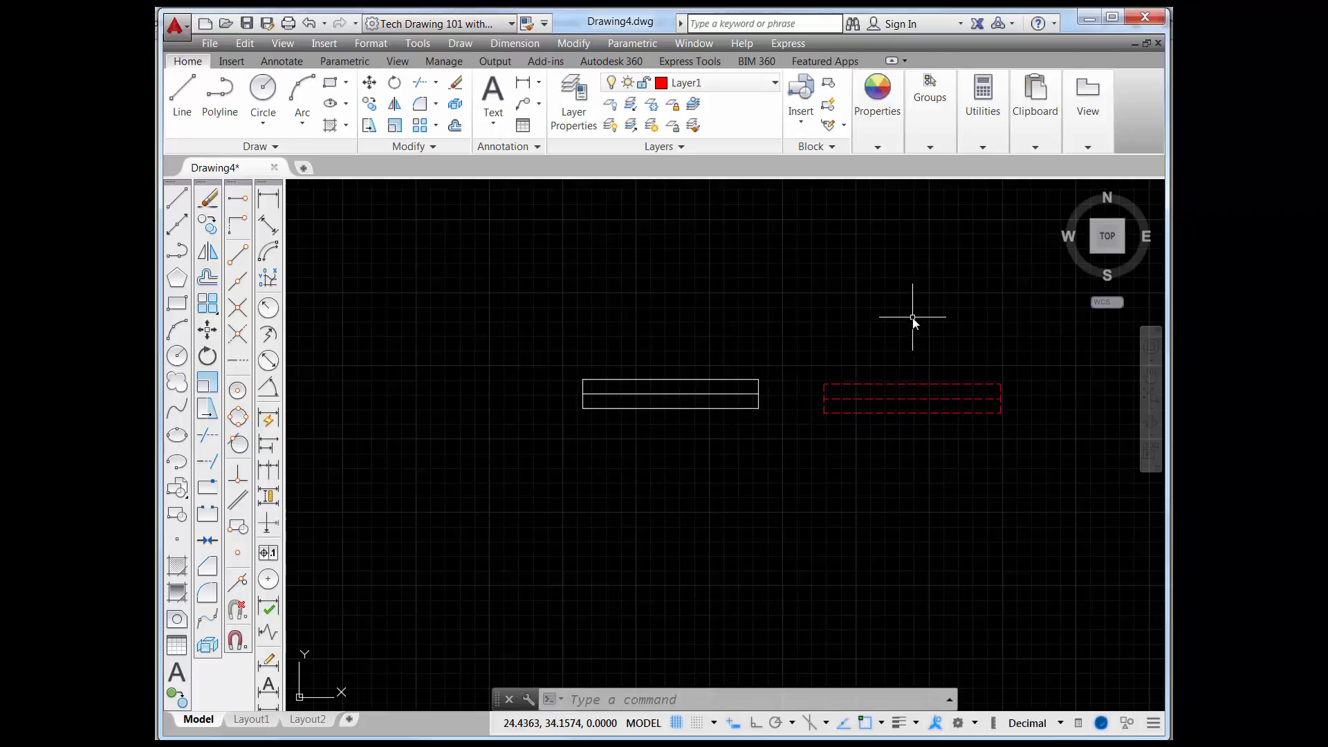
key("Escape")
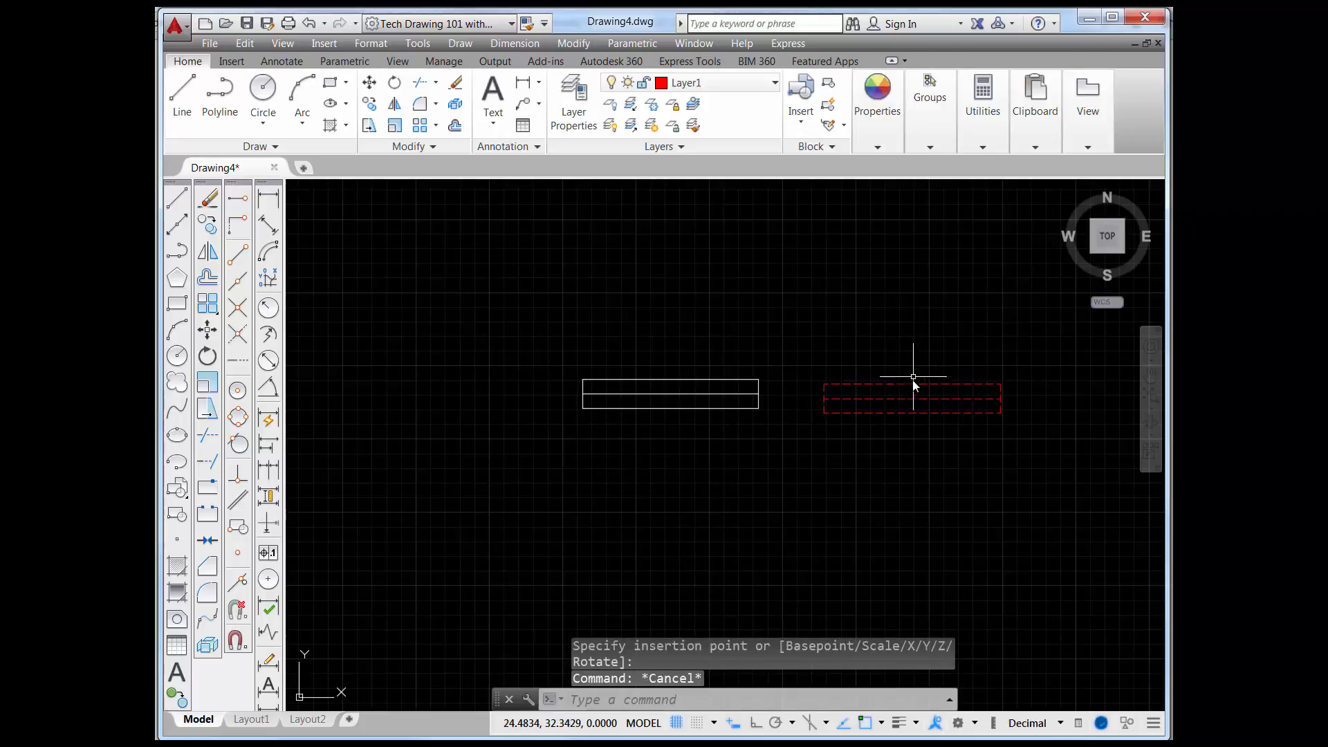
Explode the red Window block inserted on Layer1
left_click(912, 385)
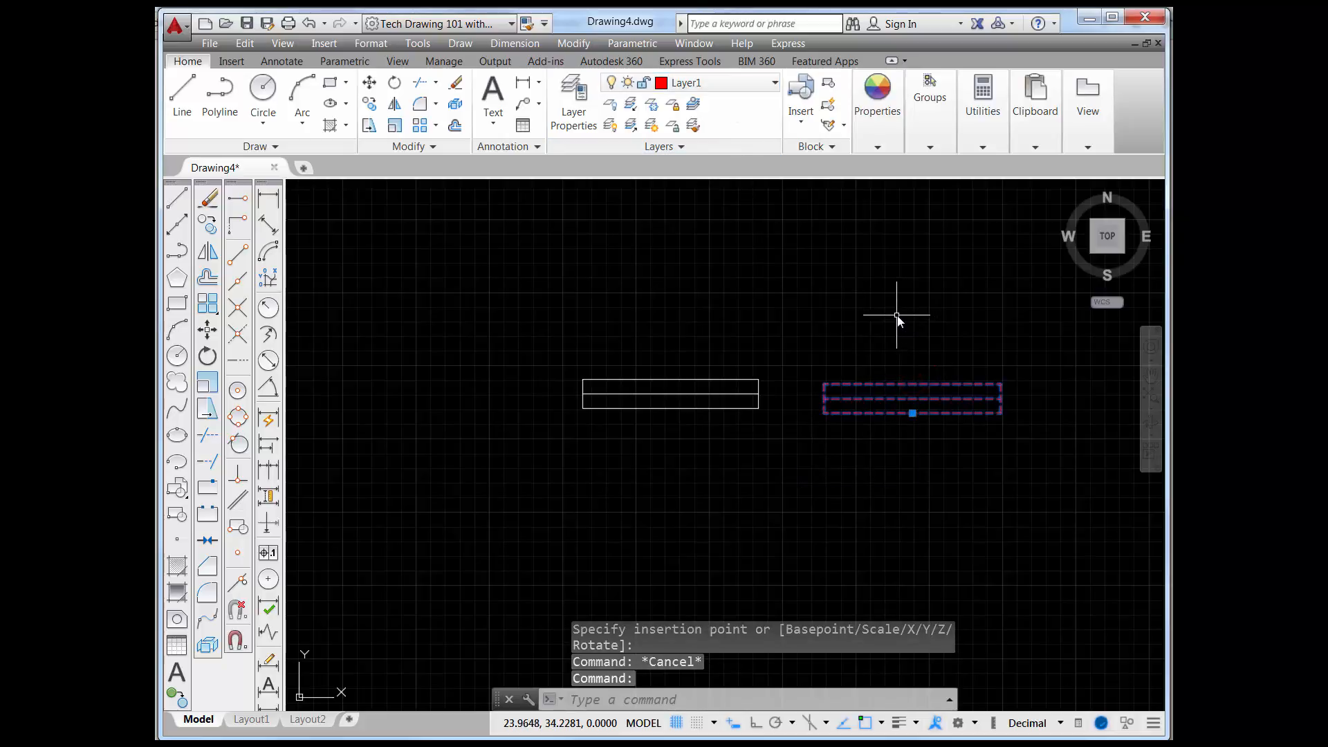
key("Escape")
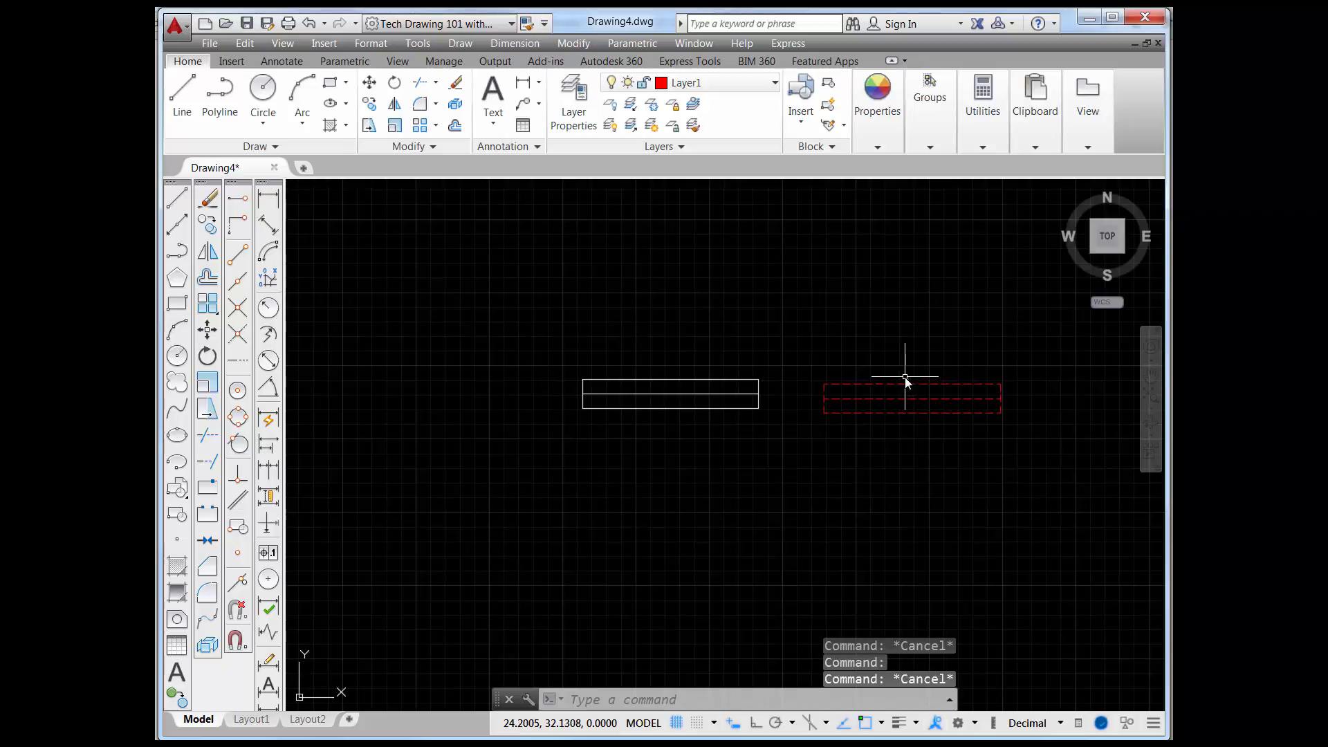
left_click(902, 390)
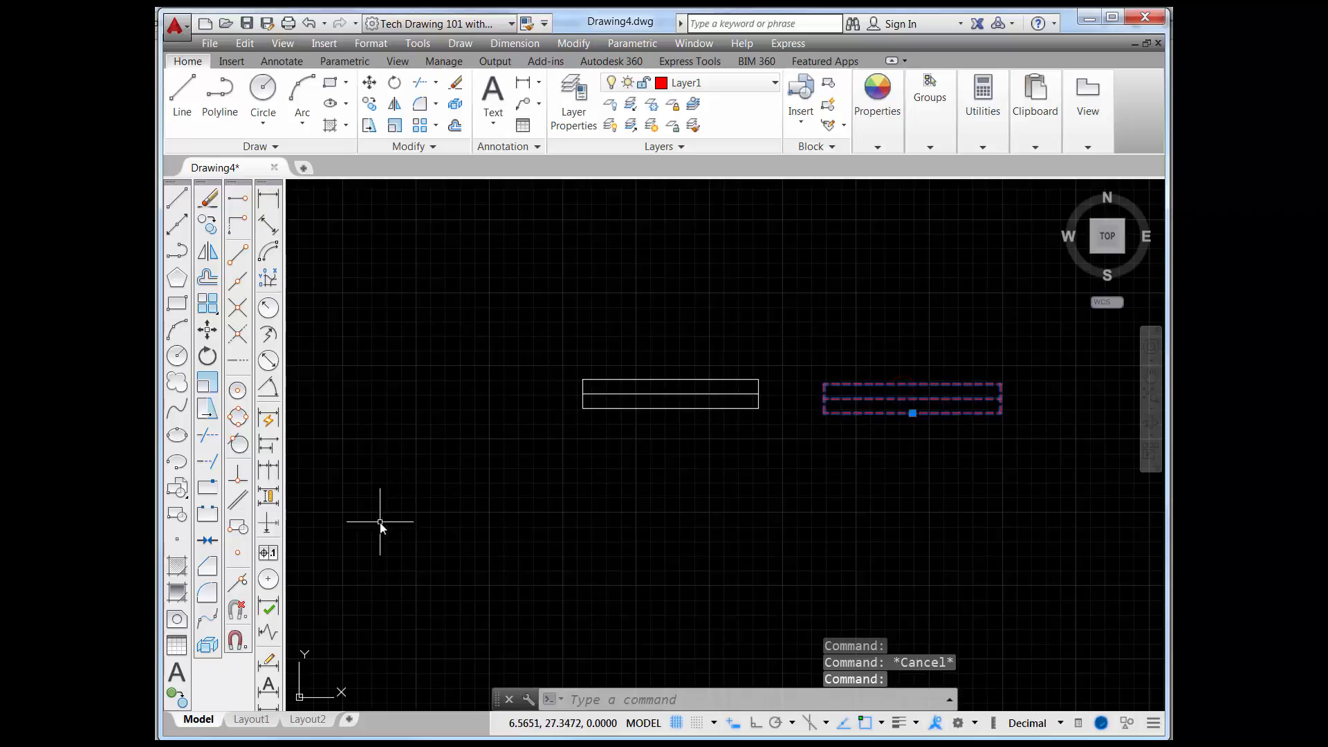
left_click(208, 646)
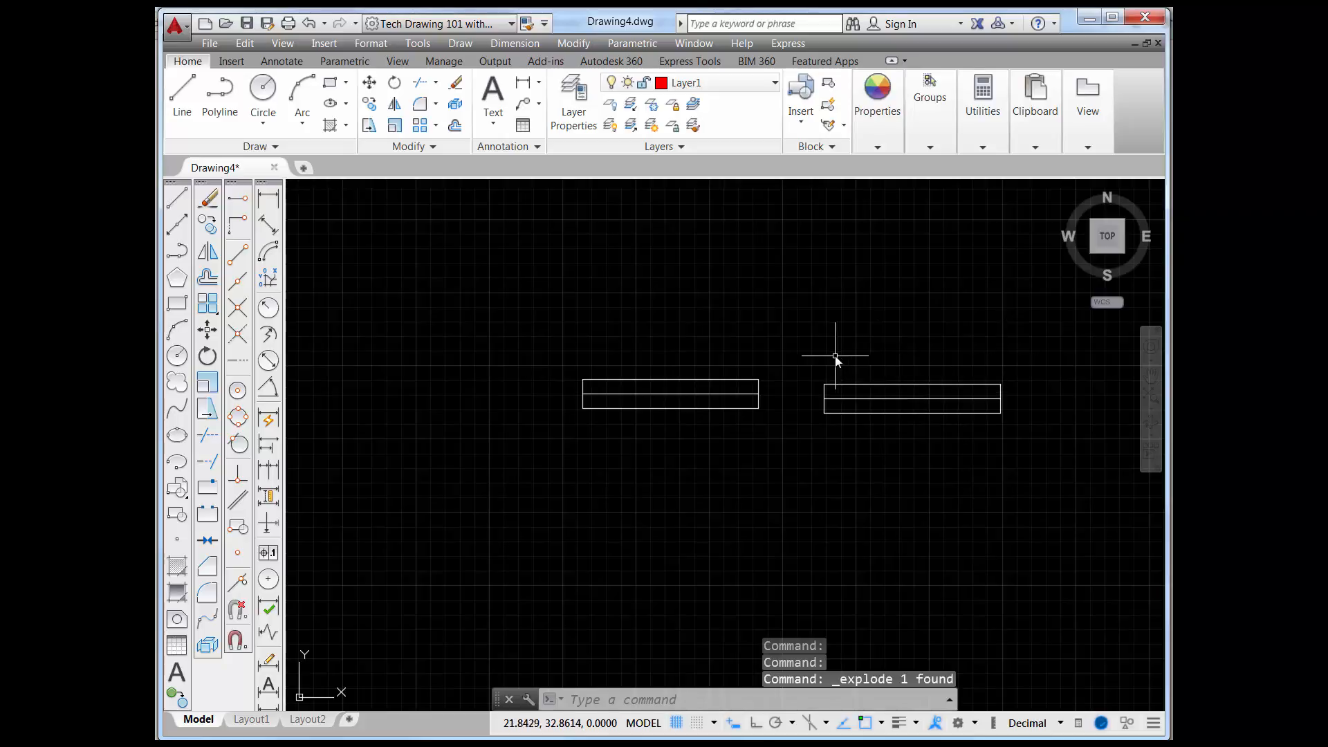
Move the exploded window's rectangle and centre line to Layer1
left_click(803, 363)
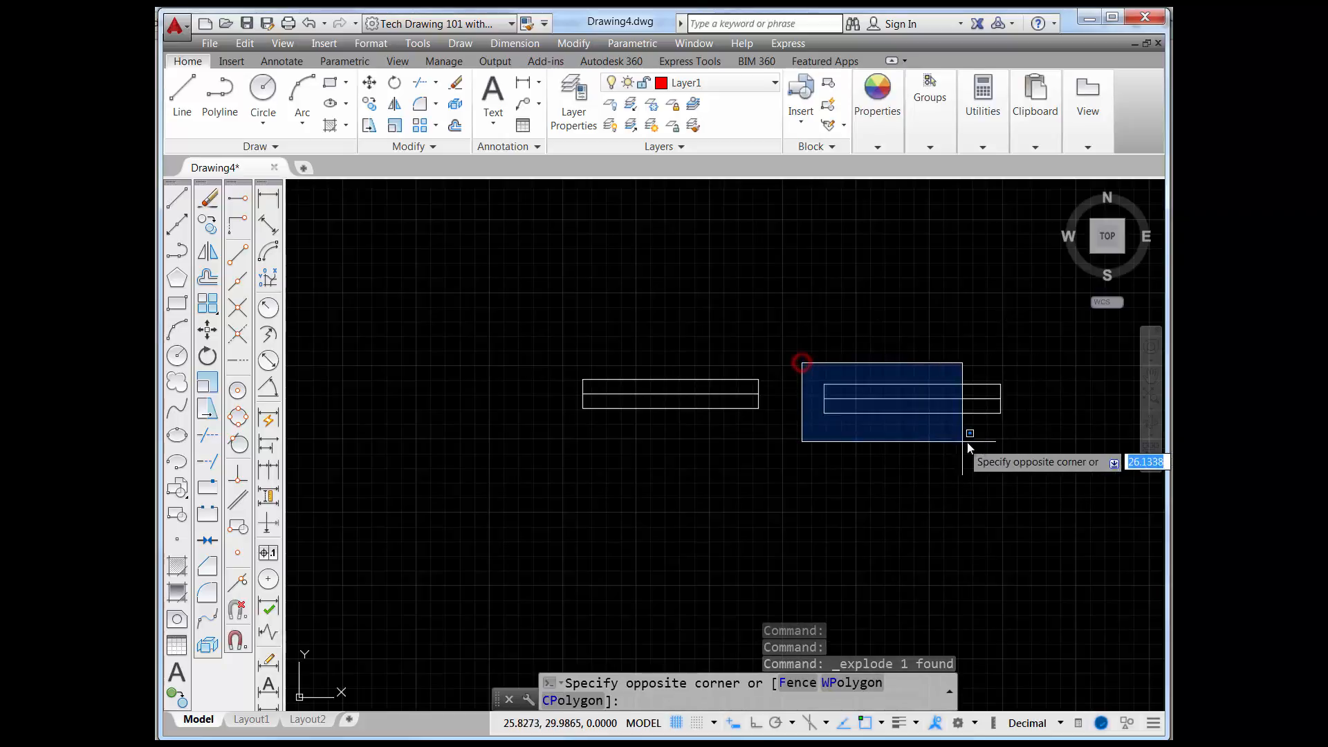
left_click(1028, 447)
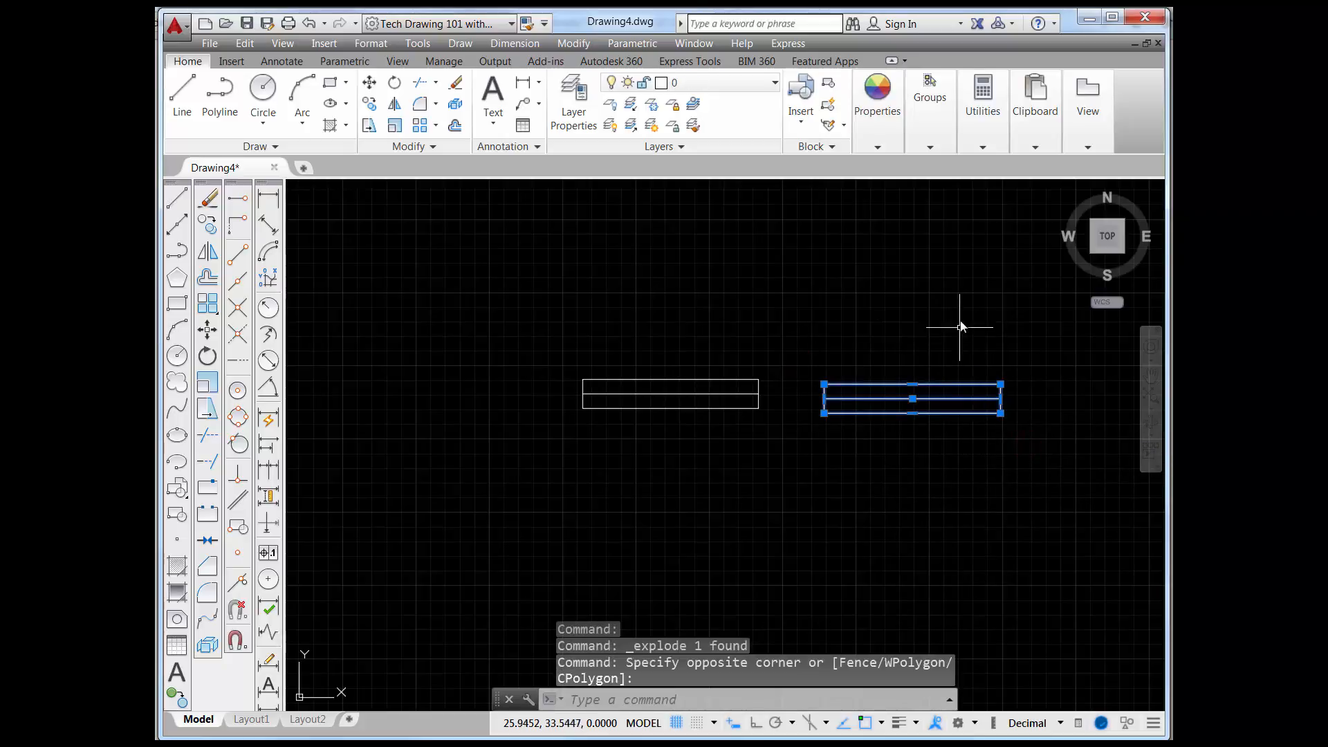
left_click(775, 83)
left_click(700, 127)
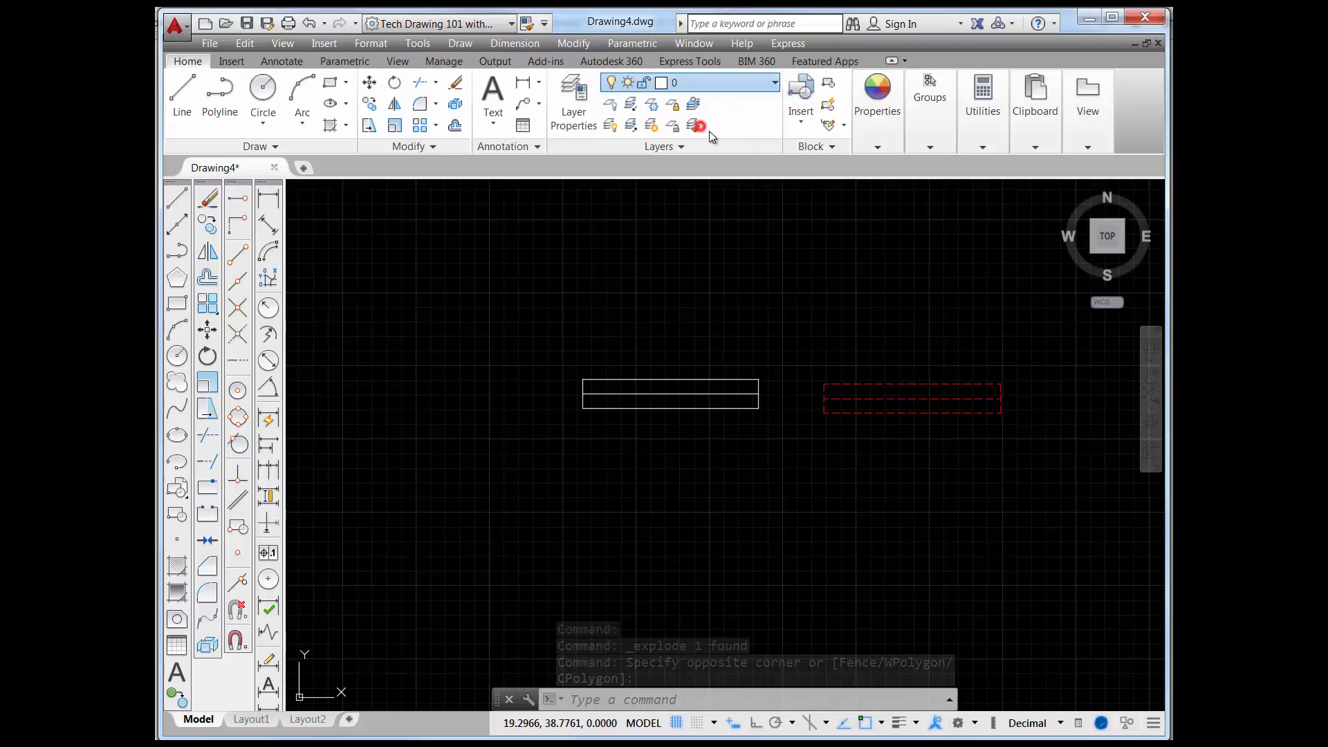
key("Escape")
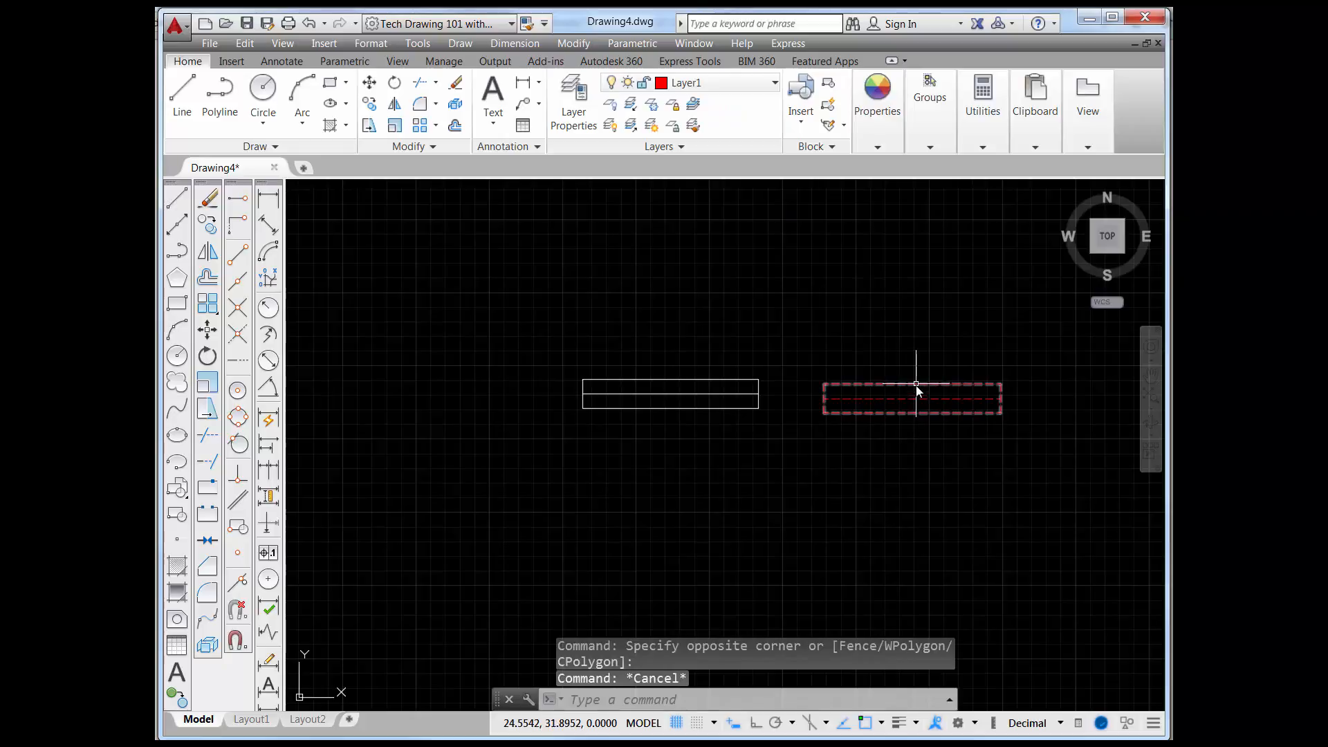
Check whether the exploded window's rectangle and centre line can be selected as separate objects
left_click(917, 387)
left_click(915, 386)
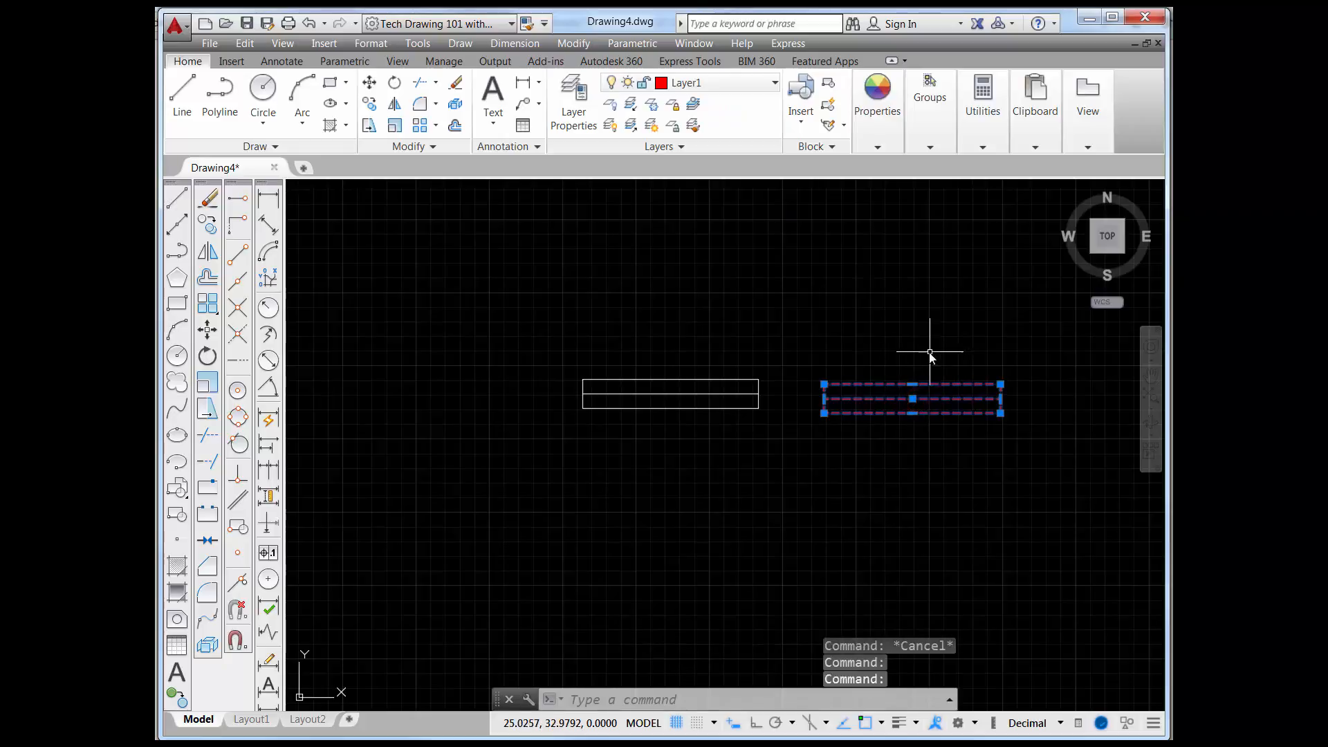
key("Escape")
left_click(931, 387)
key("Escape")
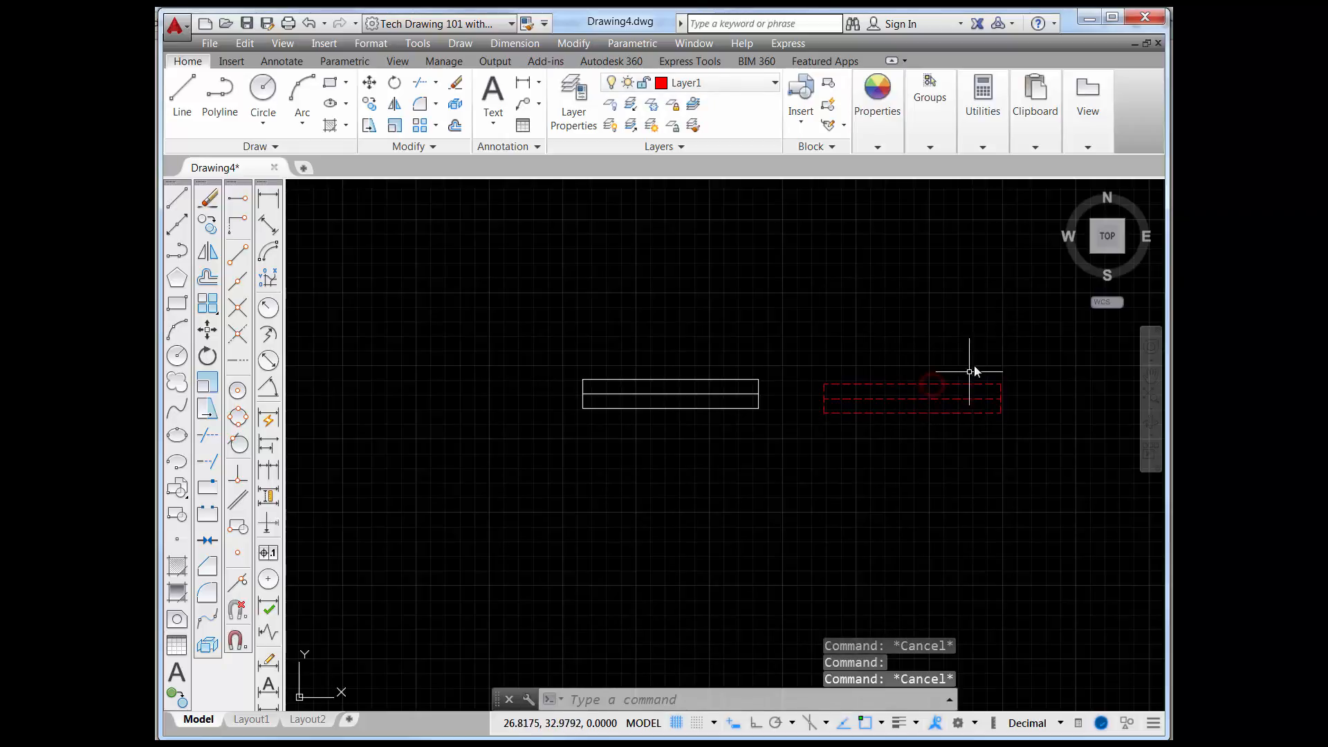
Start a block definition named Window Red with its base point at the midpoint of the red rectangle's lower edge
left_click(954, 399)
key("Escape")
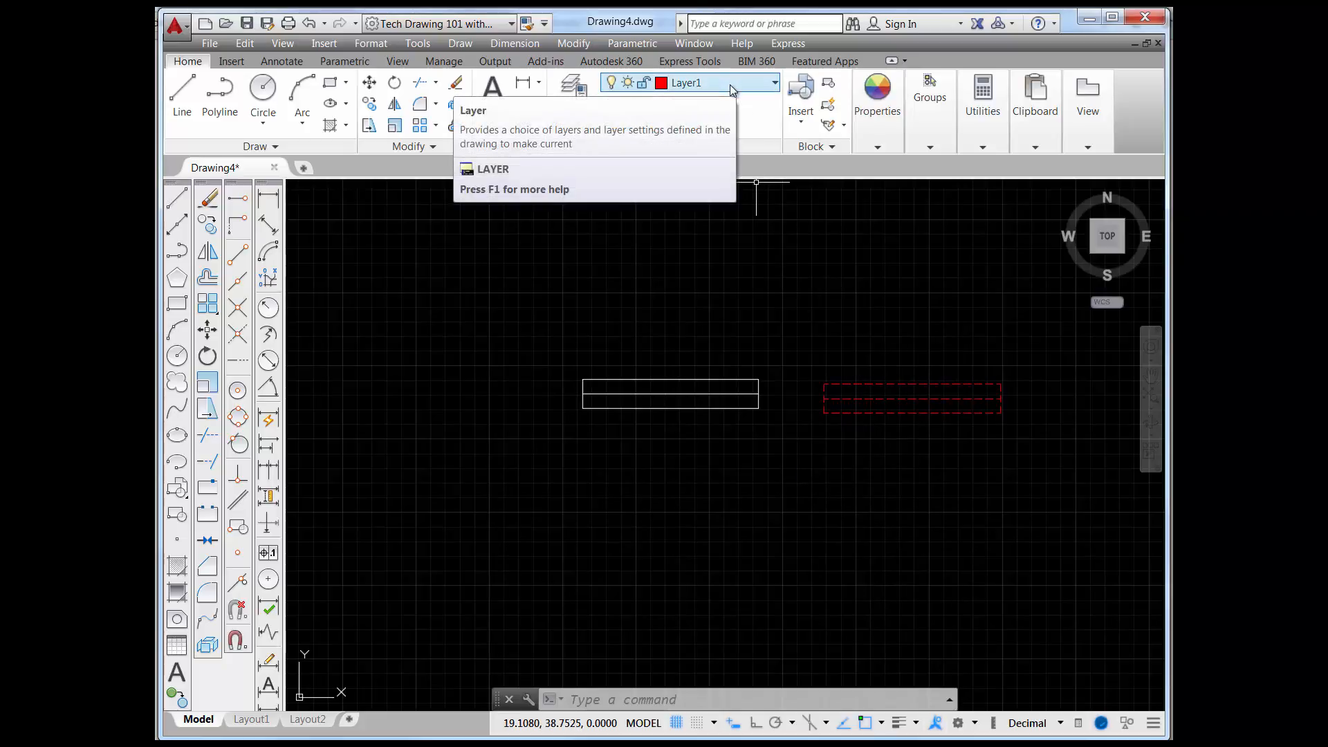
left_click(177, 515)
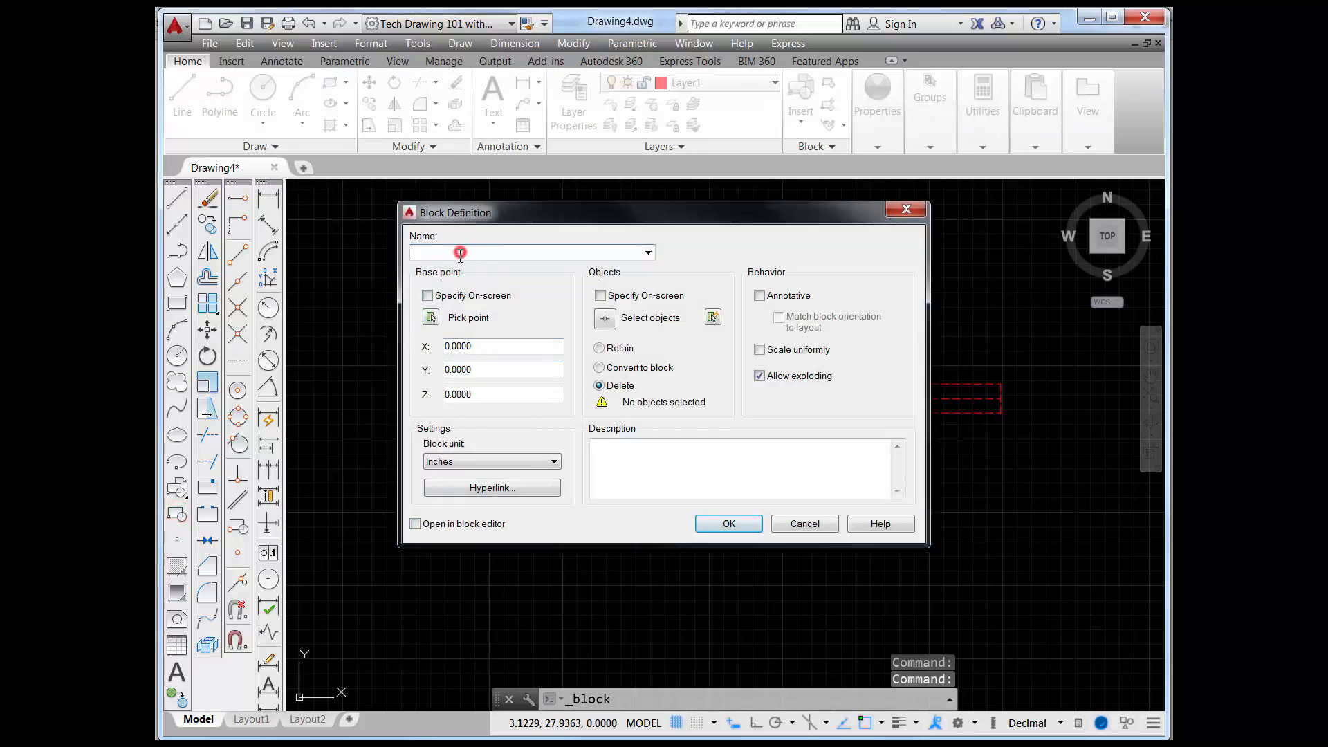
type("Wi")
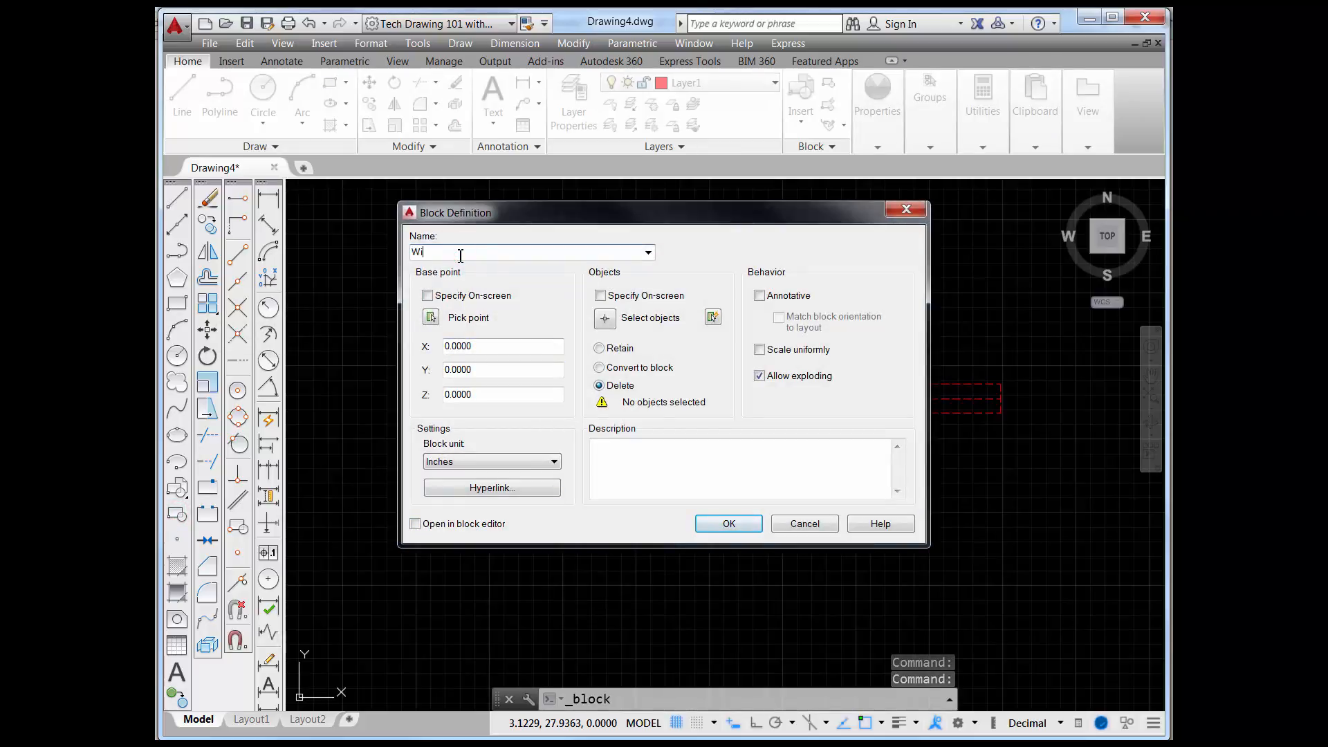
type("ndow Red")
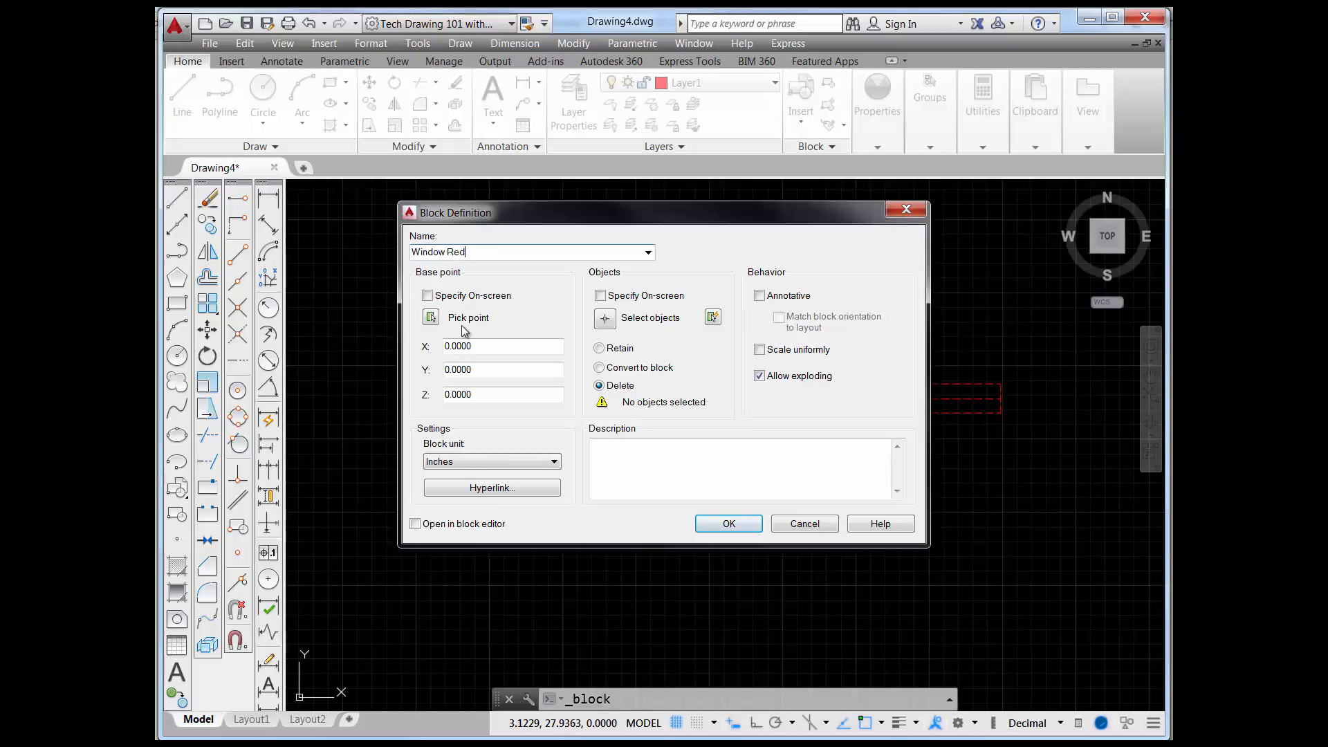
left_click(432, 318)
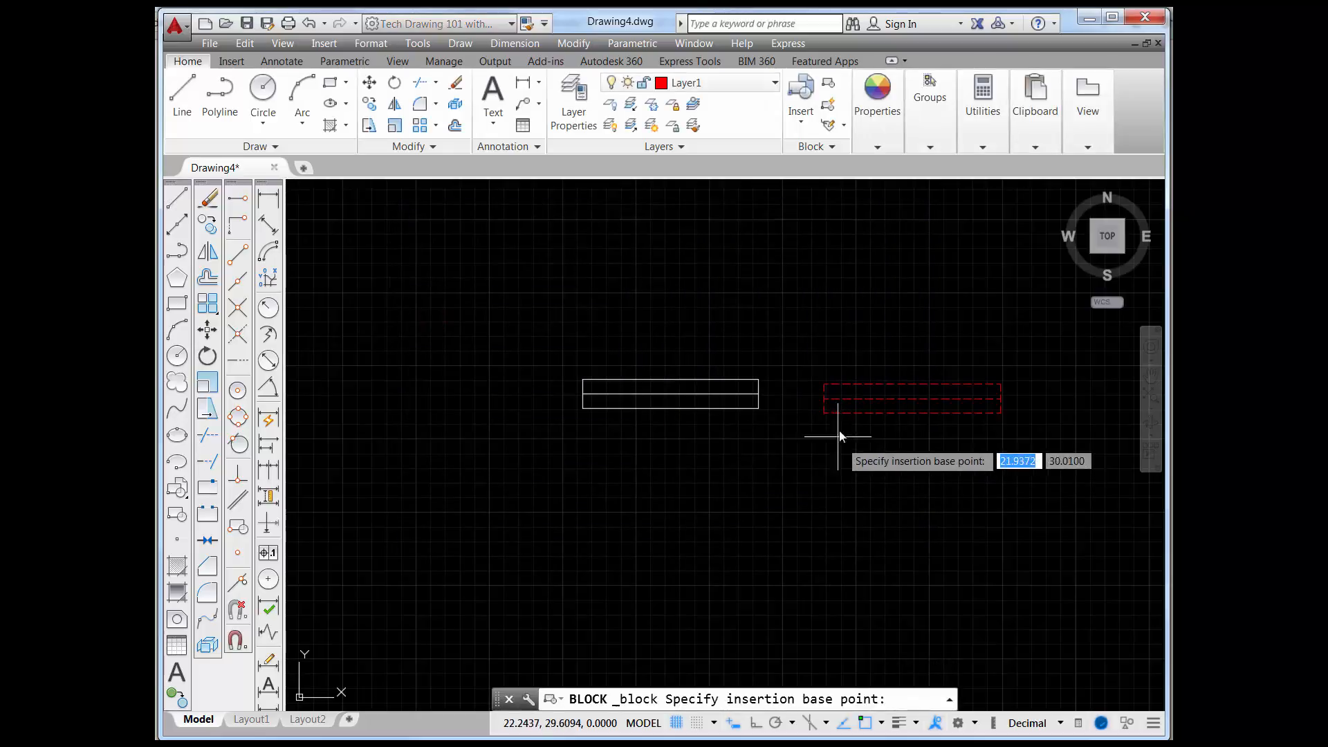
left_click(913, 415)
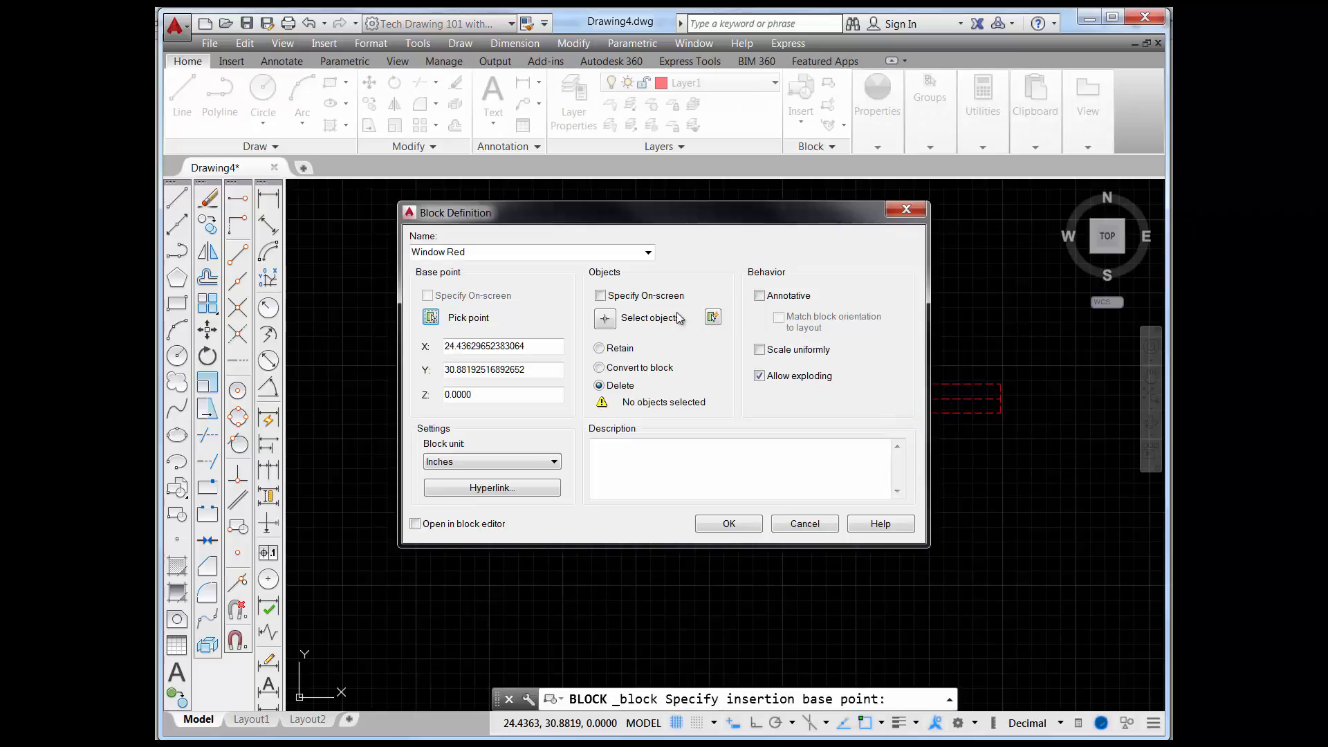
Add the red rectangle and its centre line as the block's objects and finish the Window Red definition
left_click(614, 325)
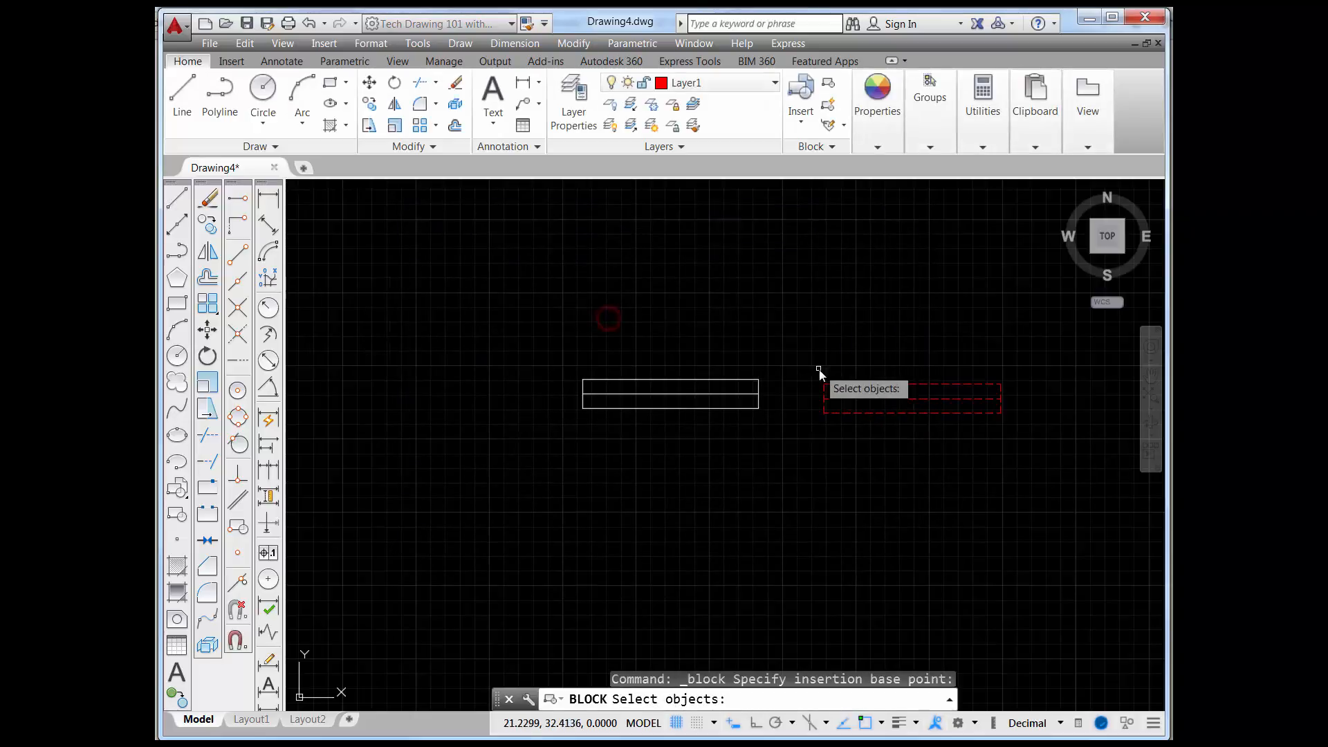
left_click(806, 367)
left_click(1032, 451)
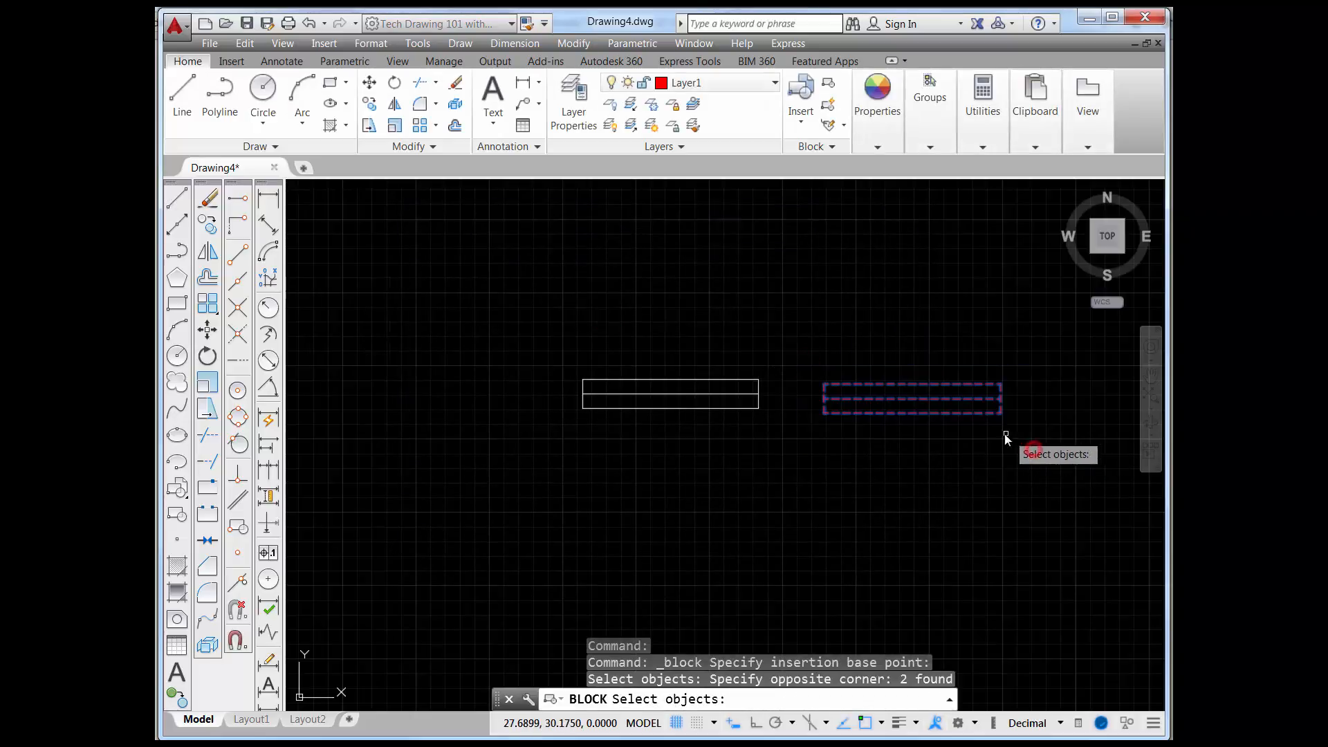
key("Return")
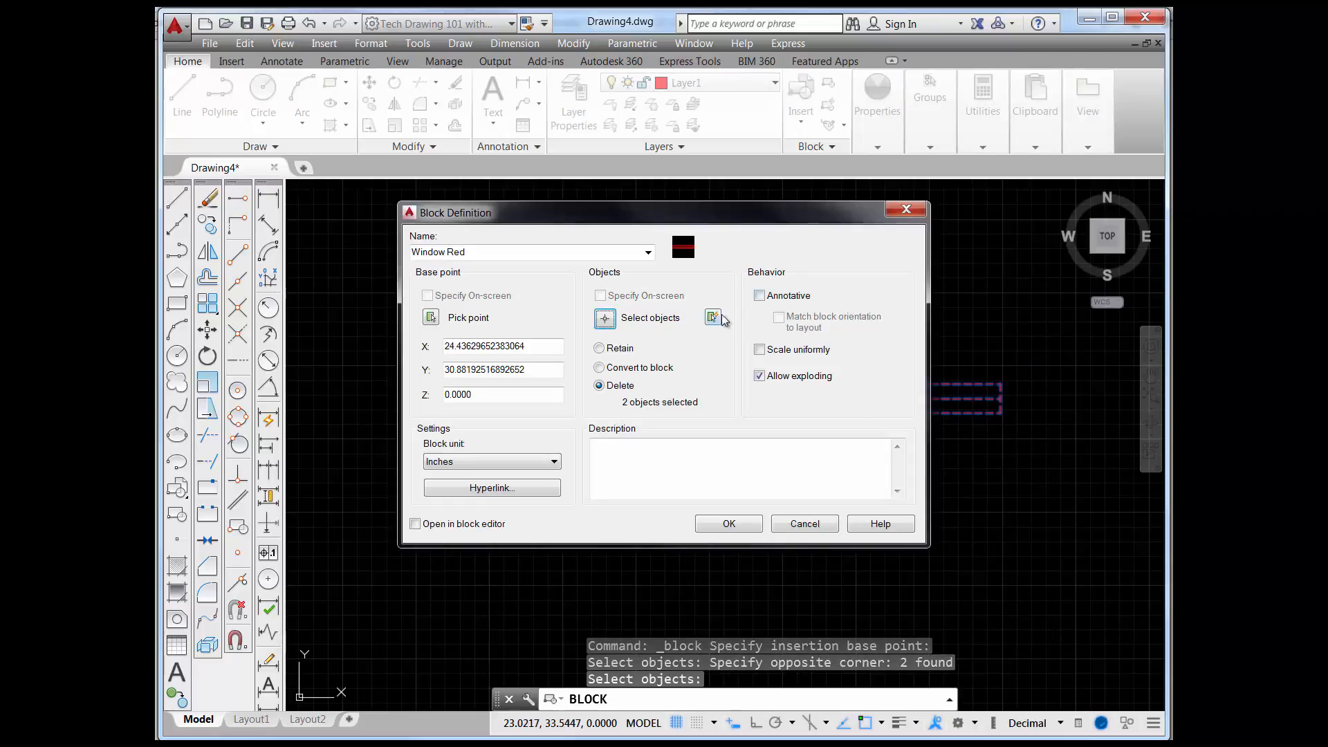
left_click(730, 524)
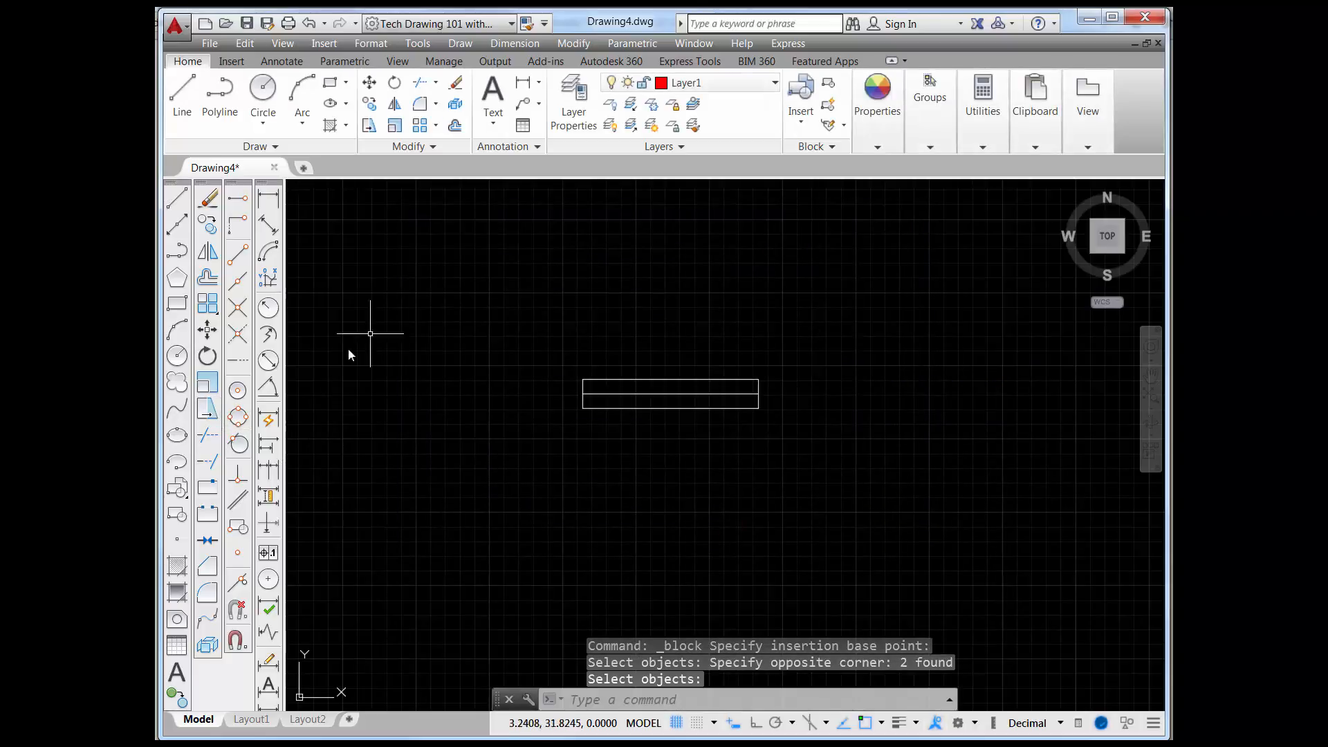
Make layer 0 current and insert the Window Red block to the right of the white window
left_click(719, 82)
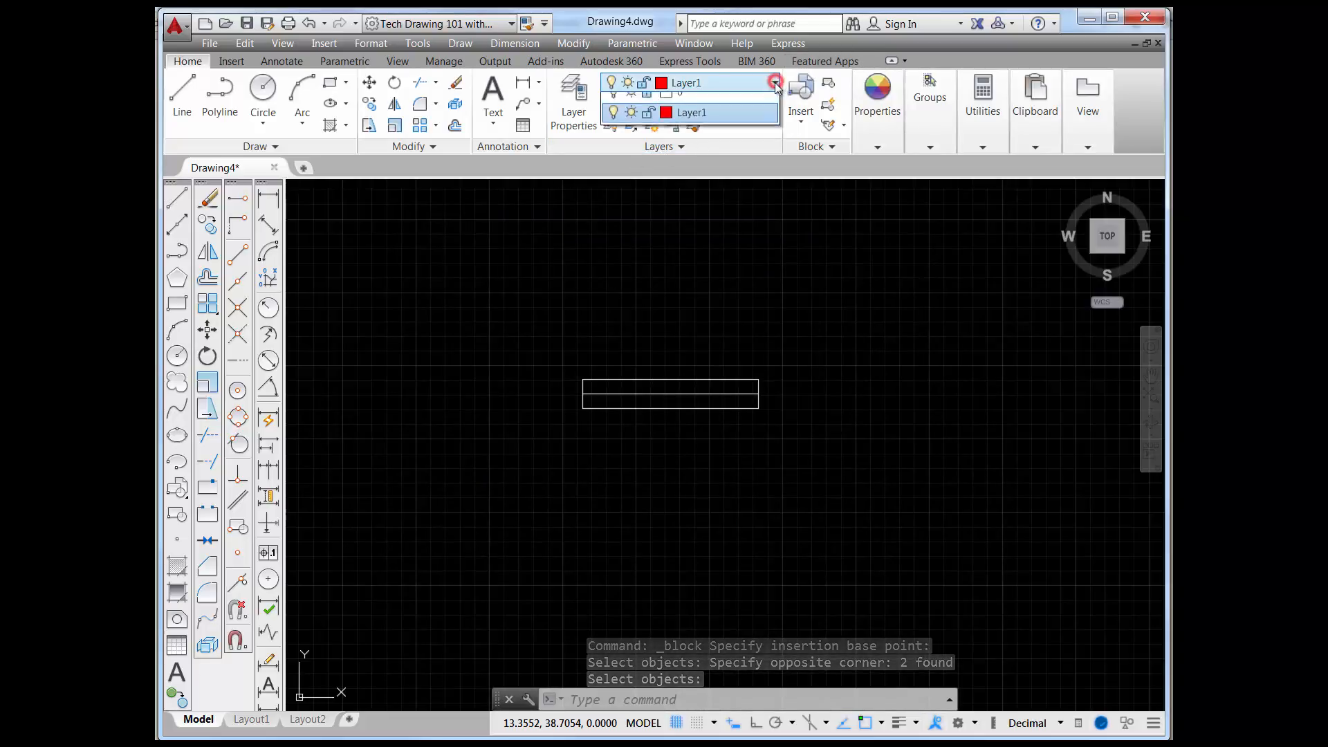
left_click(717, 100)
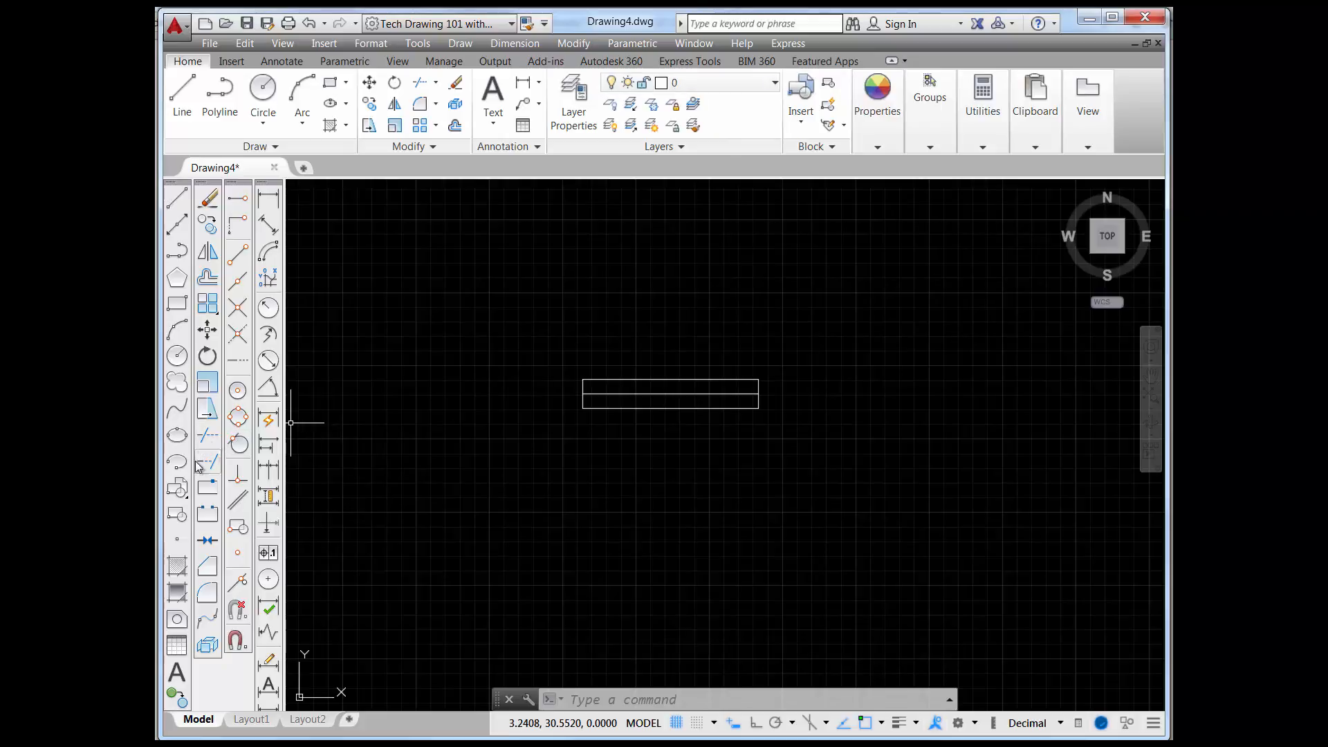
left_click(177, 489)
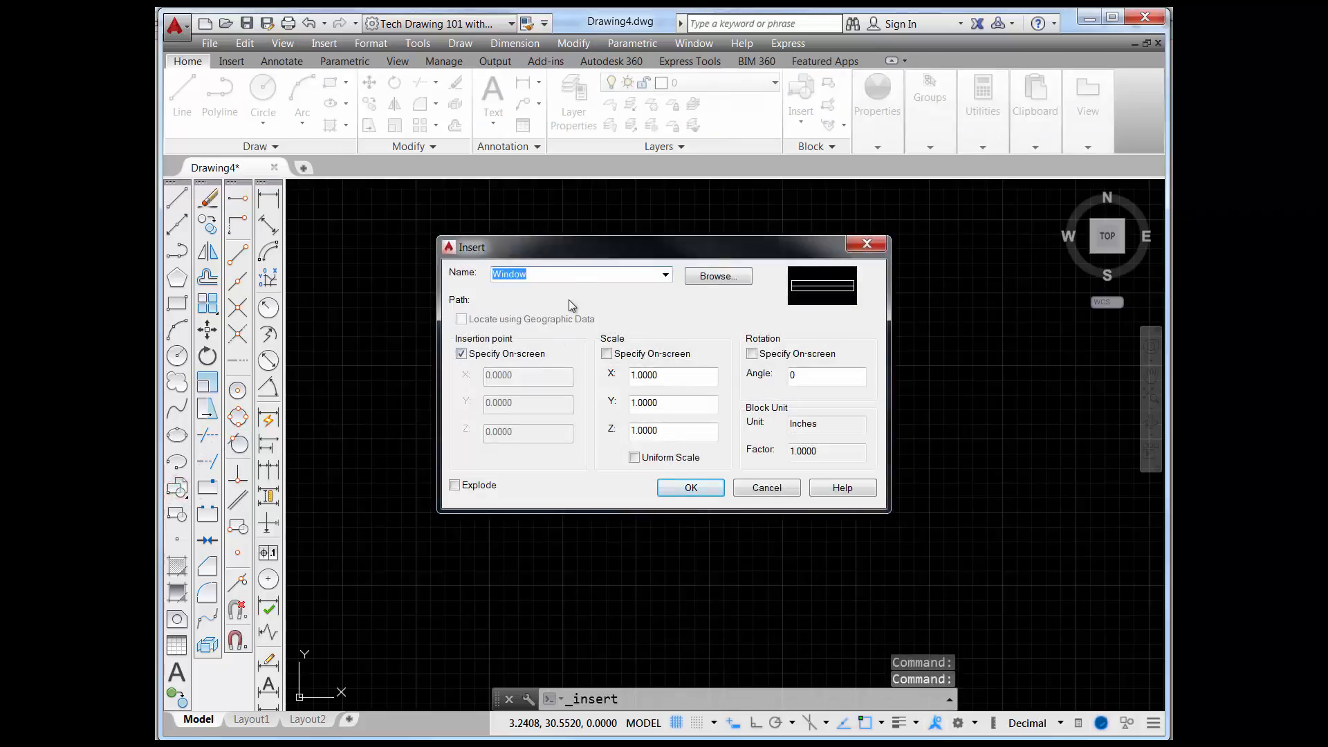
left_click(665, 274)
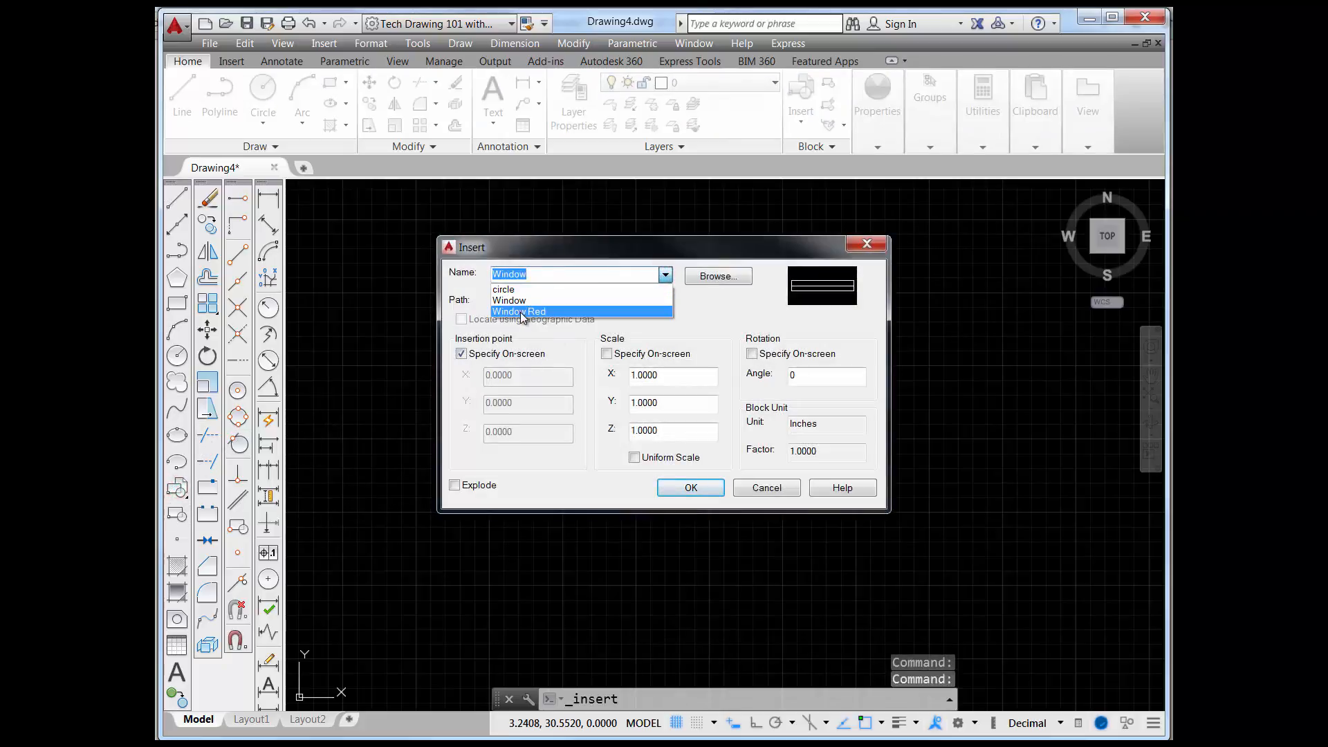
left_click(522, 312)
left_click(690, 488)
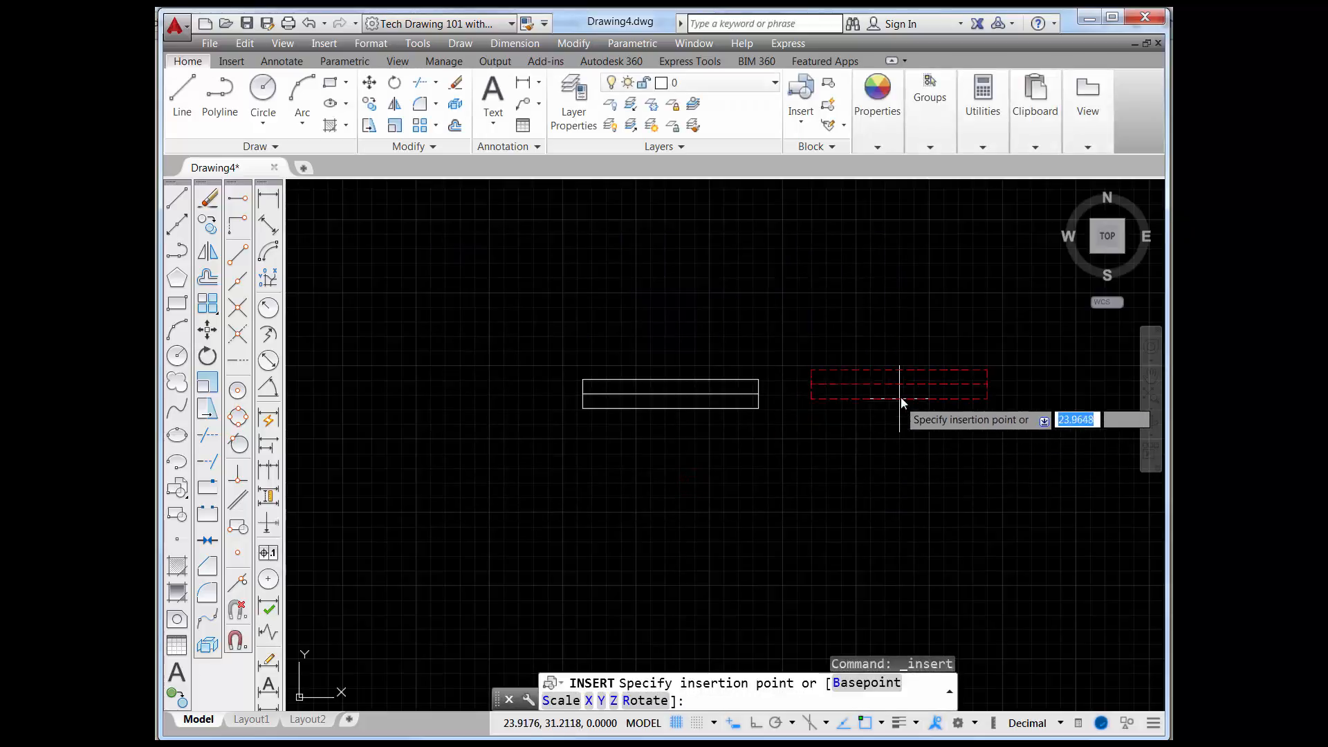
left_click(902, 396)
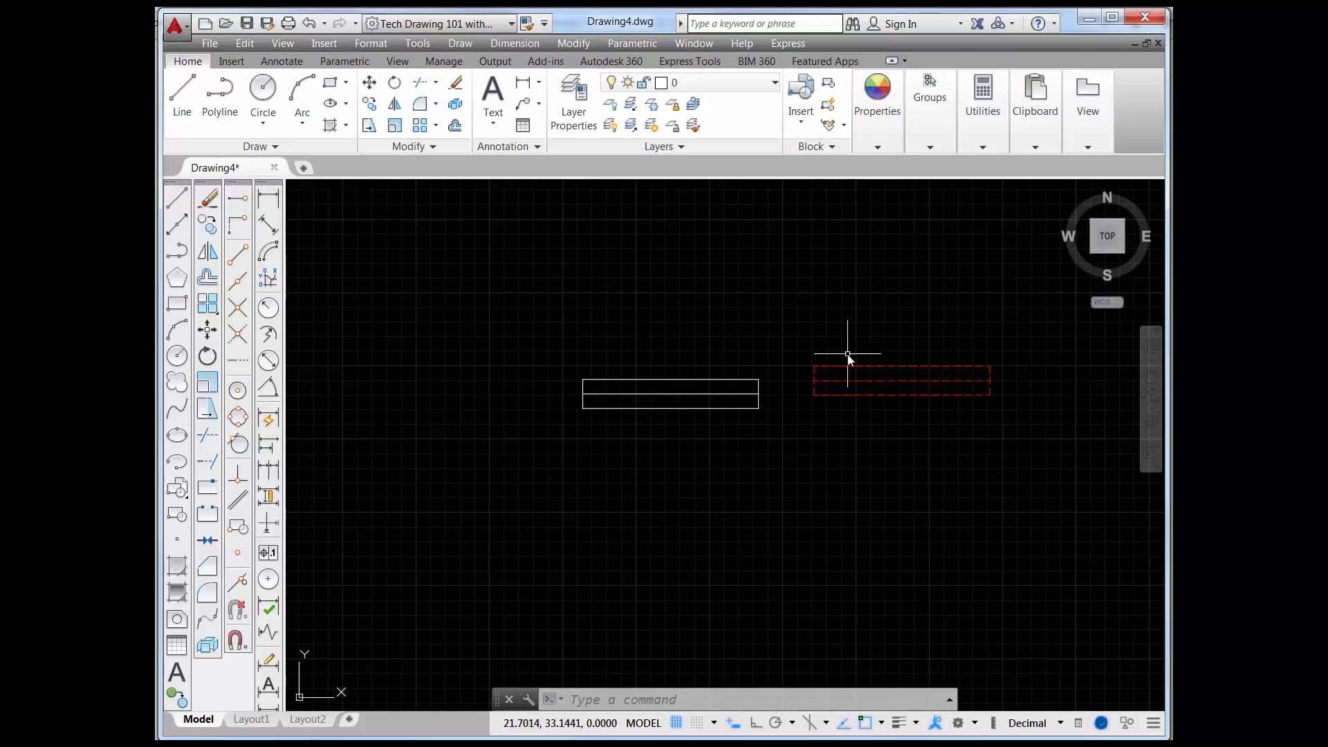
mouse_move(744, 380)
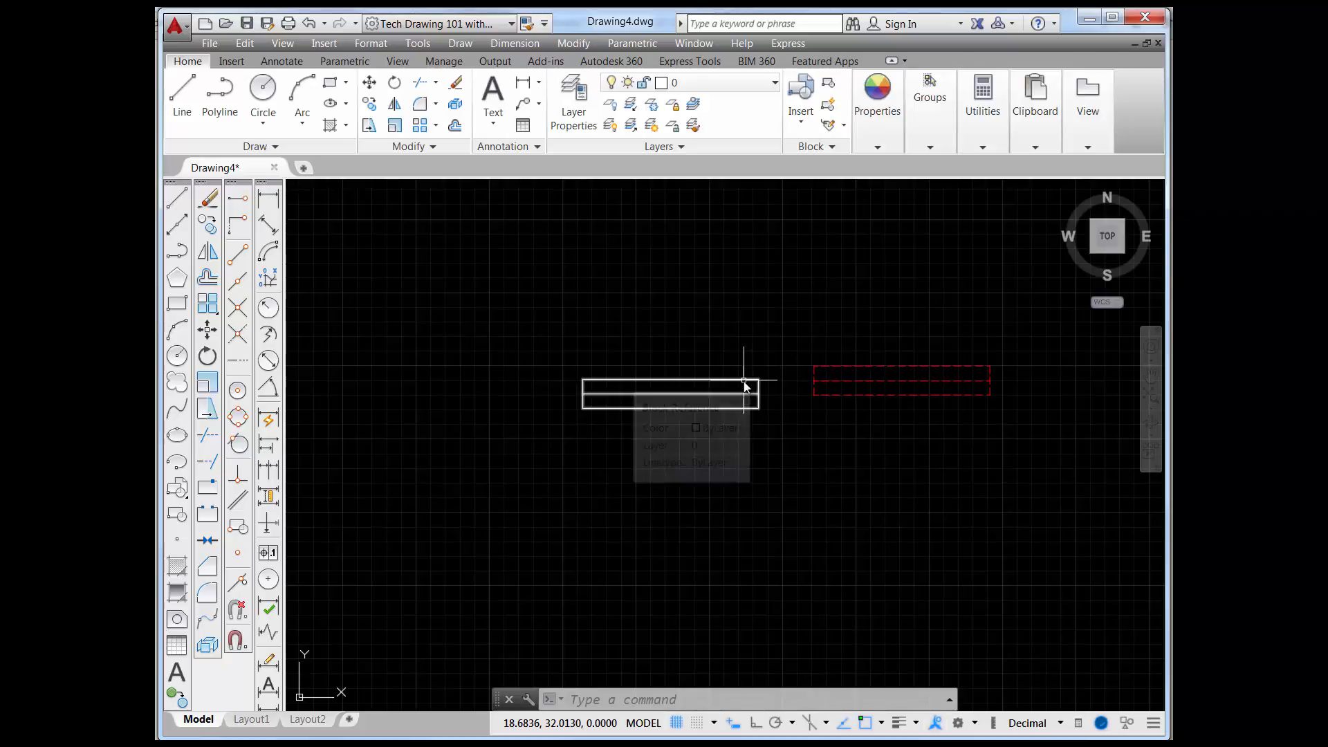